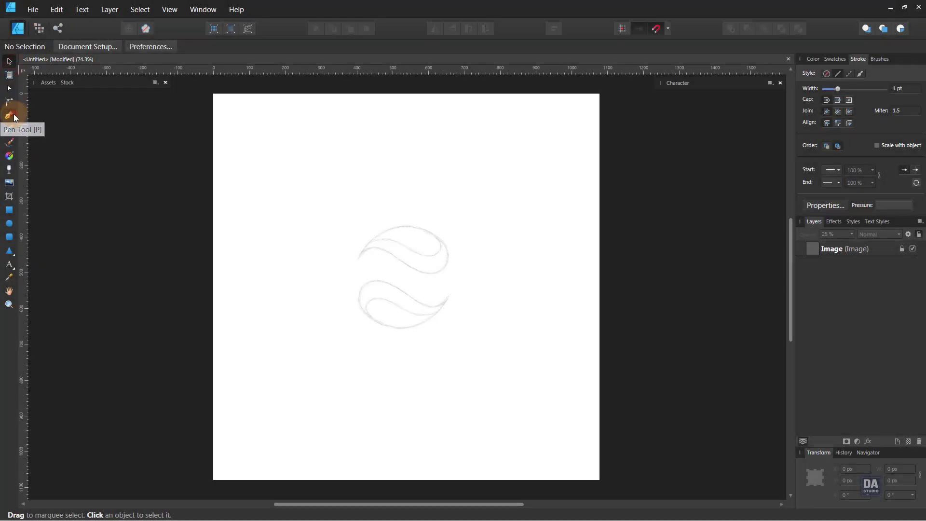
Switch to the Pen Tool and zoom in on the wave sketch
left_click(9, 115)
left_click_drag(409, 263, 528, 270)
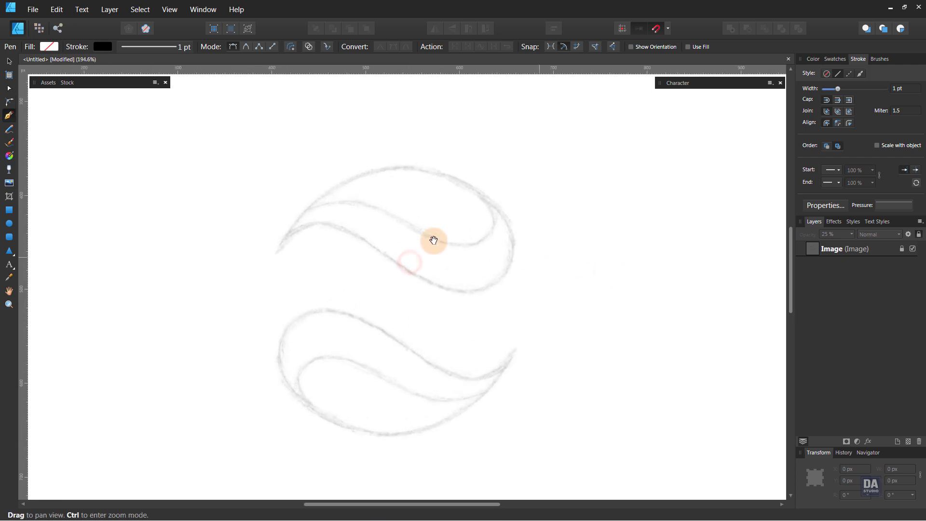
Place Pen nodes at the upper wave's left tip and the arch's right end
left_click_drag(408, 234, 499, 240)
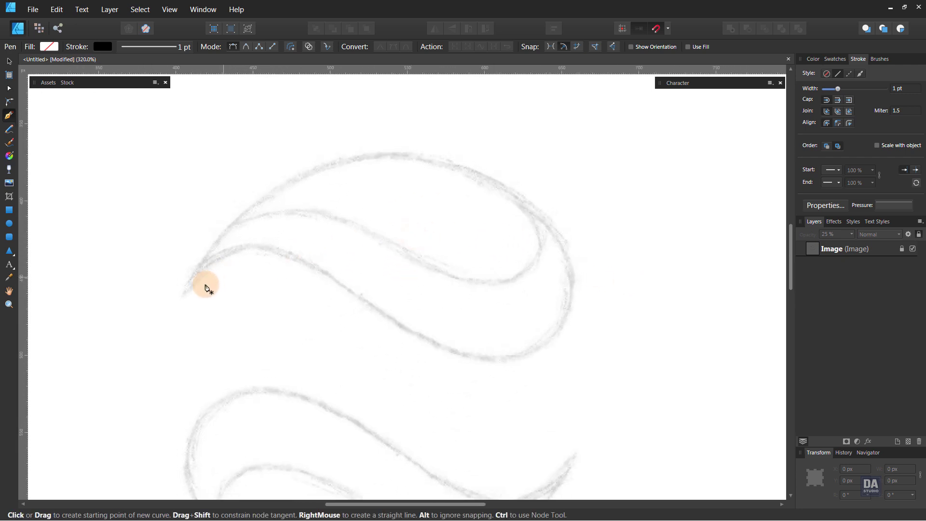
left_click(183, 294)
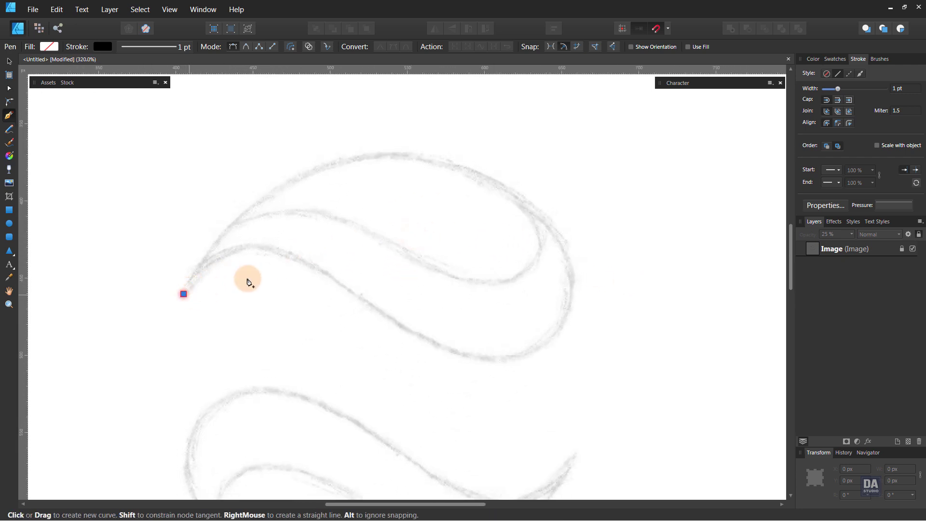
left_click(559, 241)
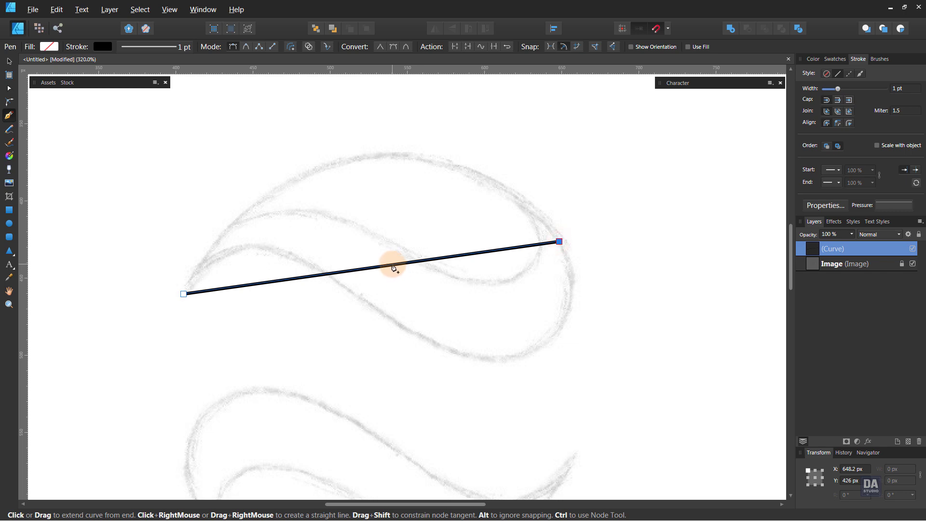
Bend the segment into an arch along the sketch's outer edge, then add a node at the lower edge
left_click_drag(393, 266, 377, 189)
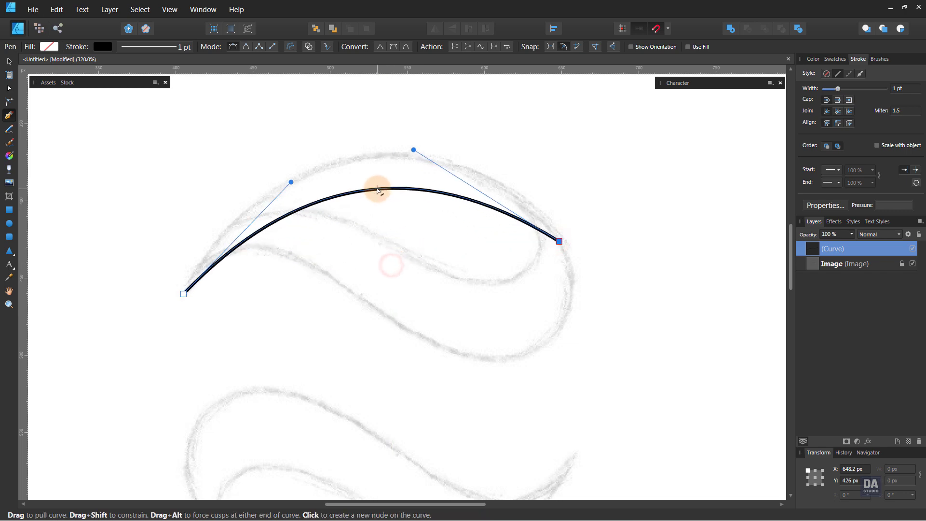
left_click_drag(291, 182, 256, 142)
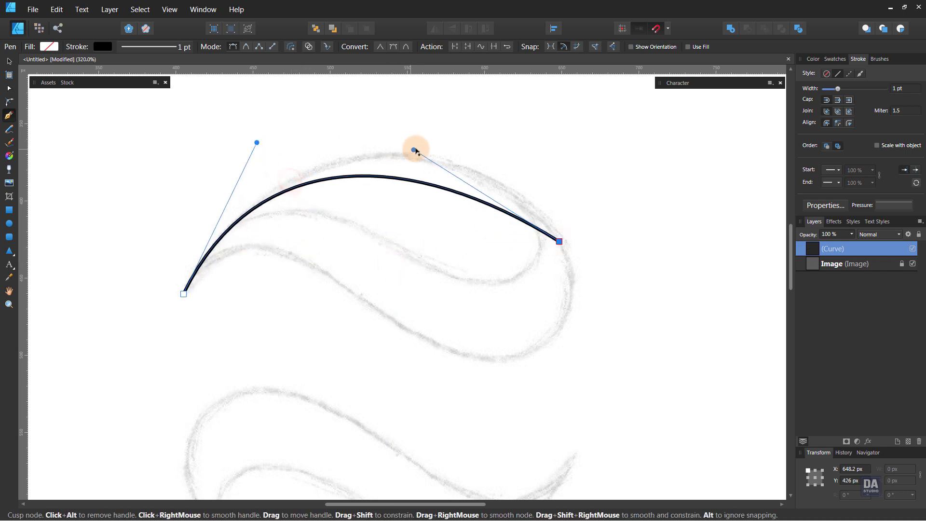
left_click_drag(413, 149, 477, 117)
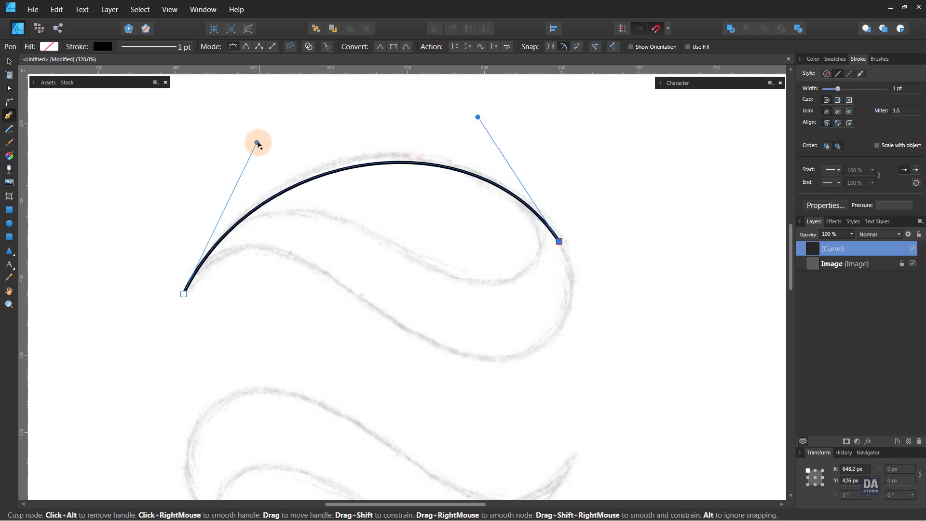
left_click_drag(257, 142, 258, 129)
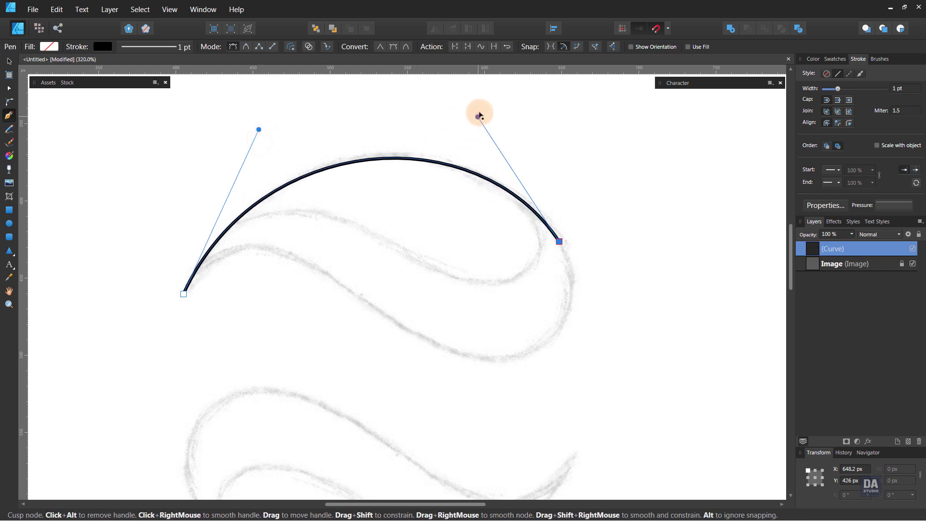
left_click_drag(479, 115, 476, 112)
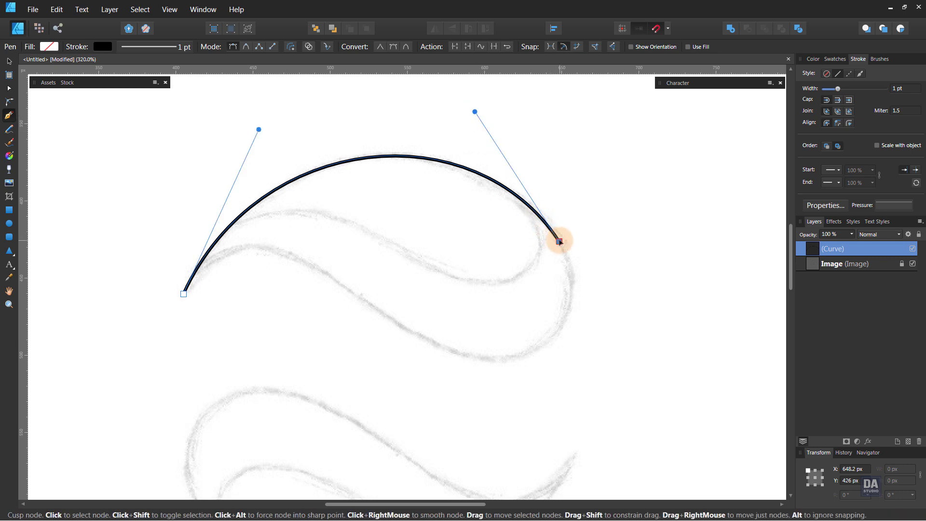
left_click(473, 358)
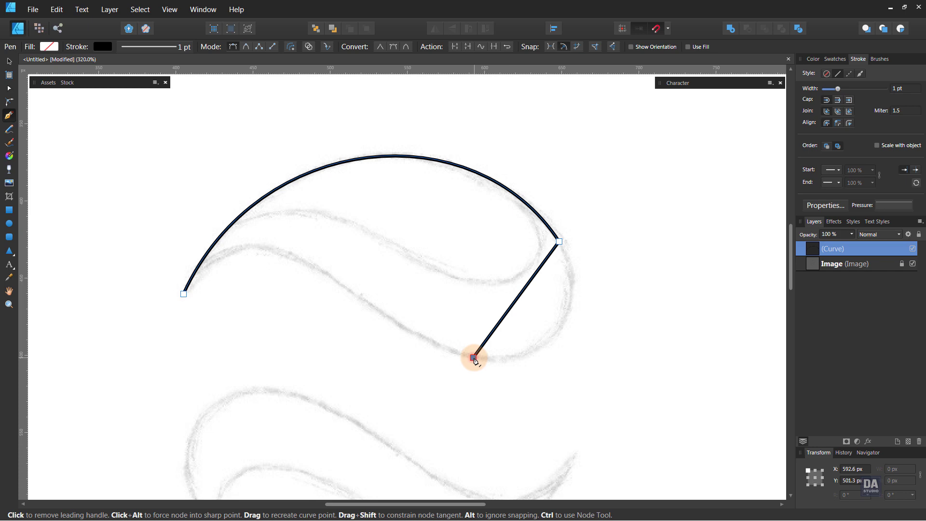
Close the path at the start node and curve the bottom segment into a wave
left_click(183, 294)
left_click_drag(243, 308, 302, 220)
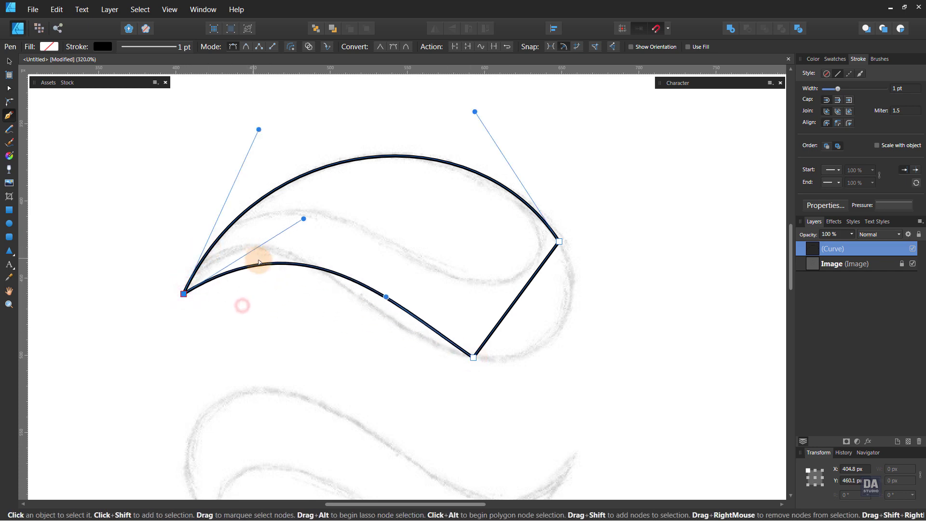
left_click_drag(226, 182, 233, 180)
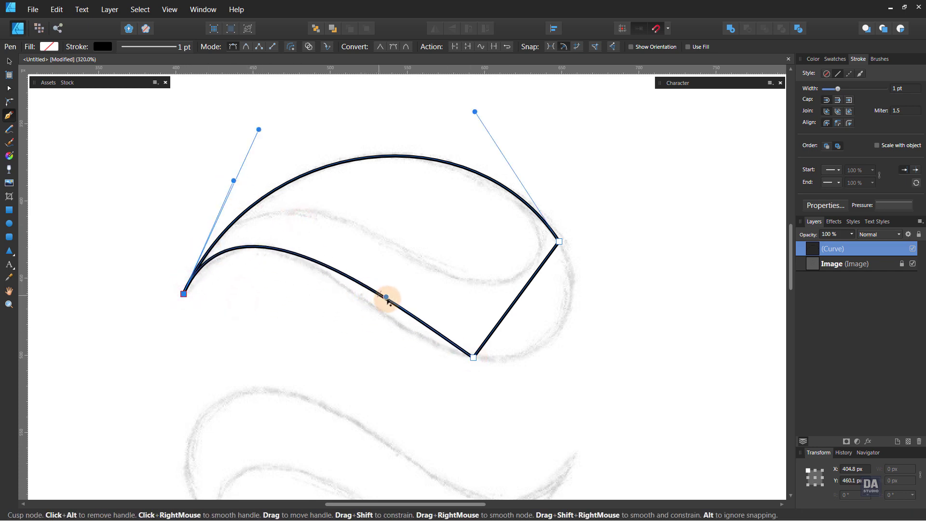
left_click_drag(386, 297, 362, 333)
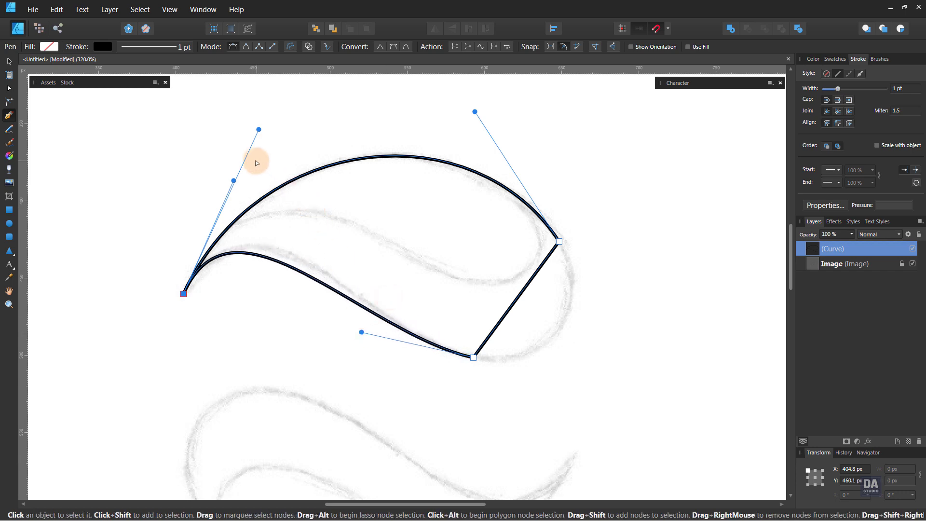
left_click_drag(233, 179, 262, 175)
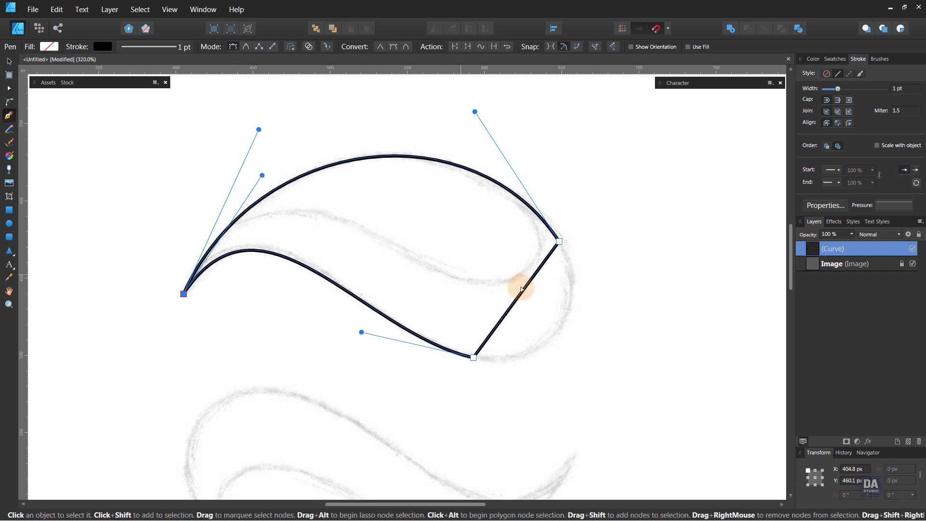
Round the right side to match the sketch and make the bottom node smooth
mouse_move(518, 299)
left_mouse_down()
mouse_move(543, 314)
mouse_move(485, 362)
left_mouse_up()
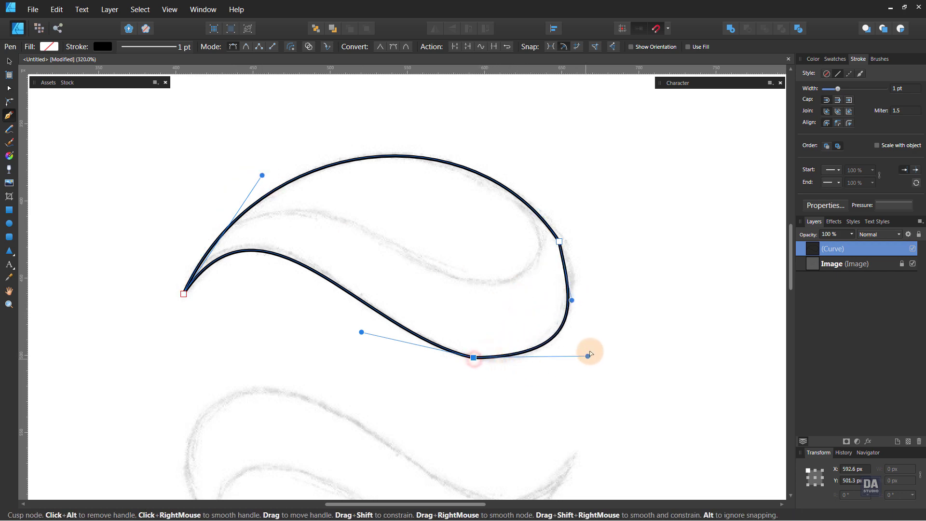
left_click_drag(574, 302, 590, 287)
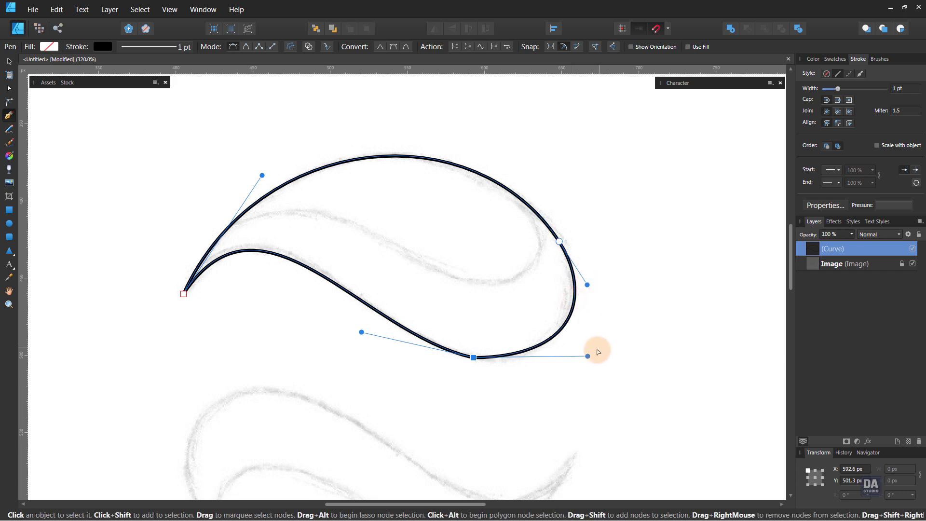
left_click_drag(587, 356, 570, 380)
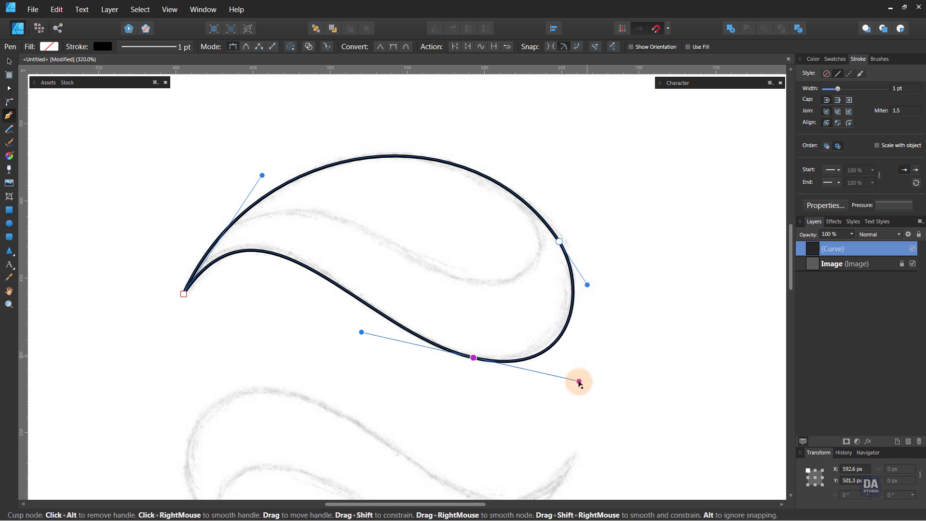
right_click(580, 382)
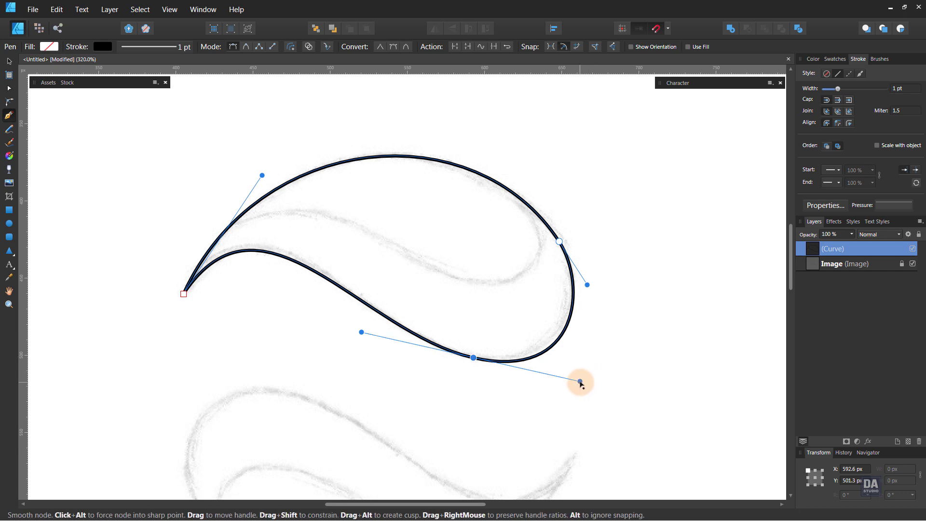
left_click_drag(579, 381, 578, 382)
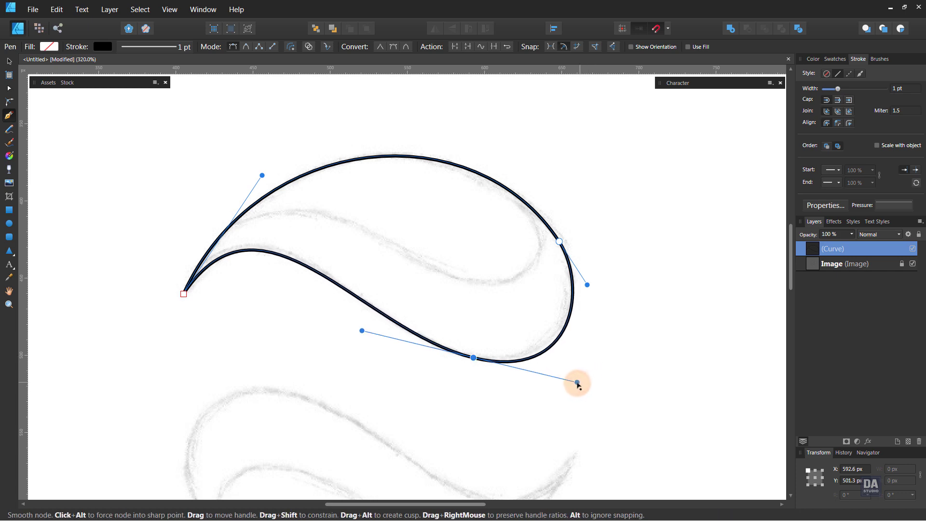
left_click(614, 356)
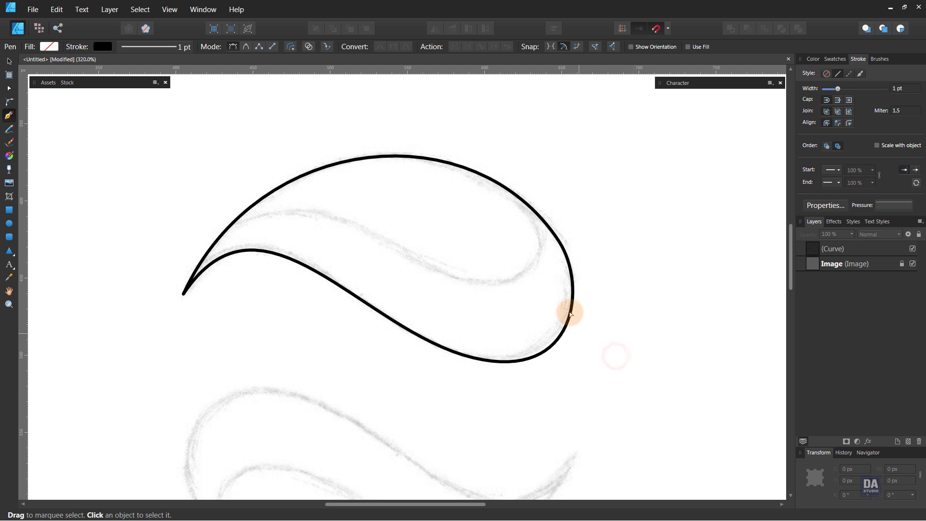
Adjust the upper-right and bottom node handles and tighten the left tip's curvature
left_click(568, 252)
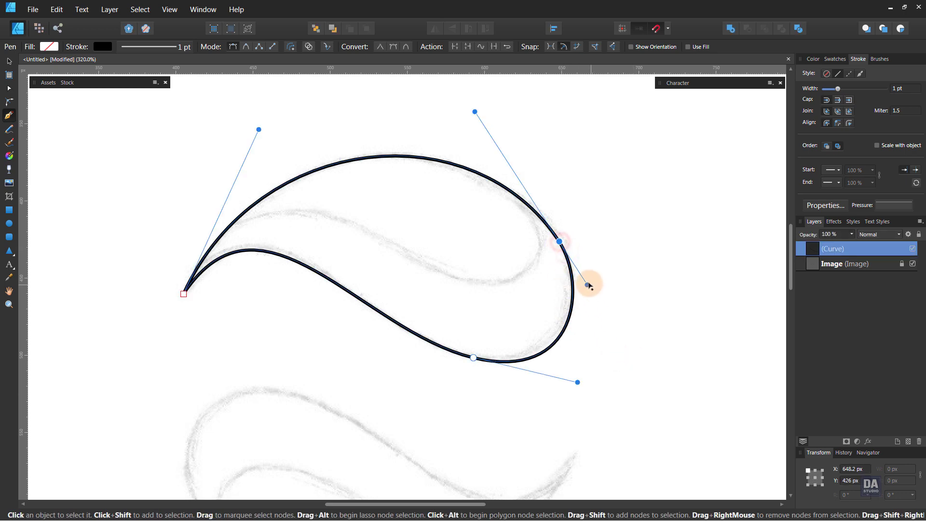
left_click_drag(590, 285, 599, 298)
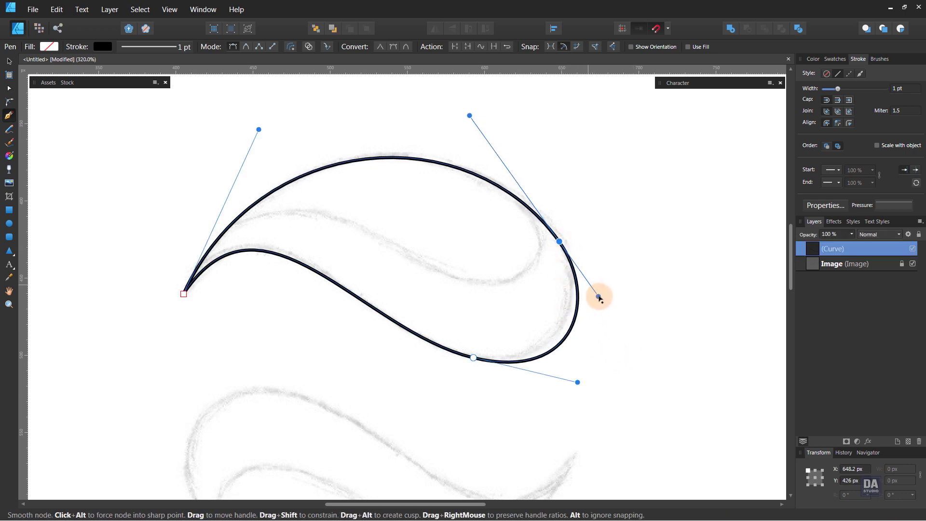
left_click(633, 327)
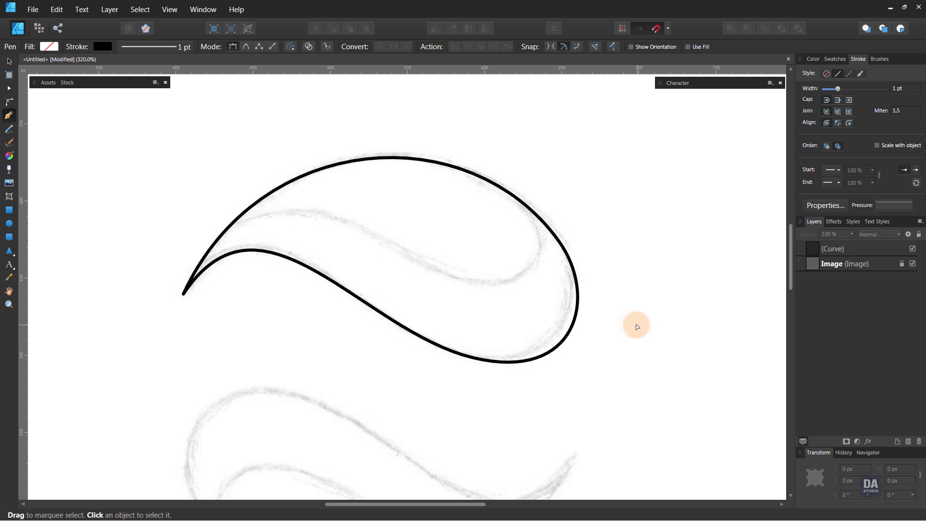
left_click(575, 270)
left_click(559, 241)
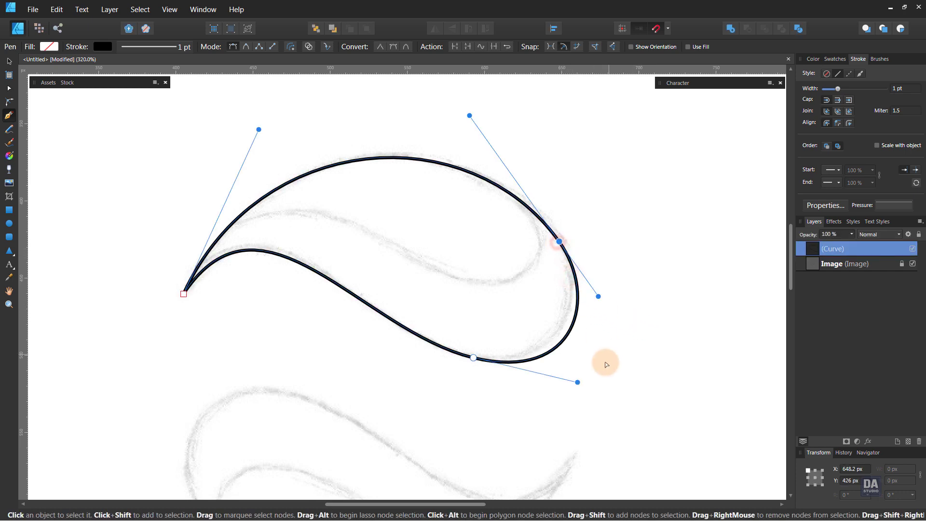
left_click_drag(578, 382, 568, 383)
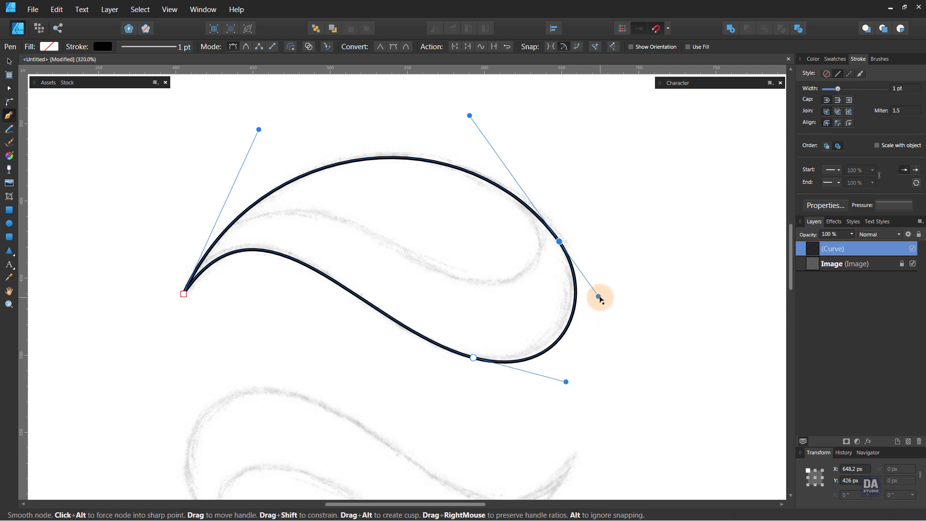
left_click_drag(599, 296, 598, 295)
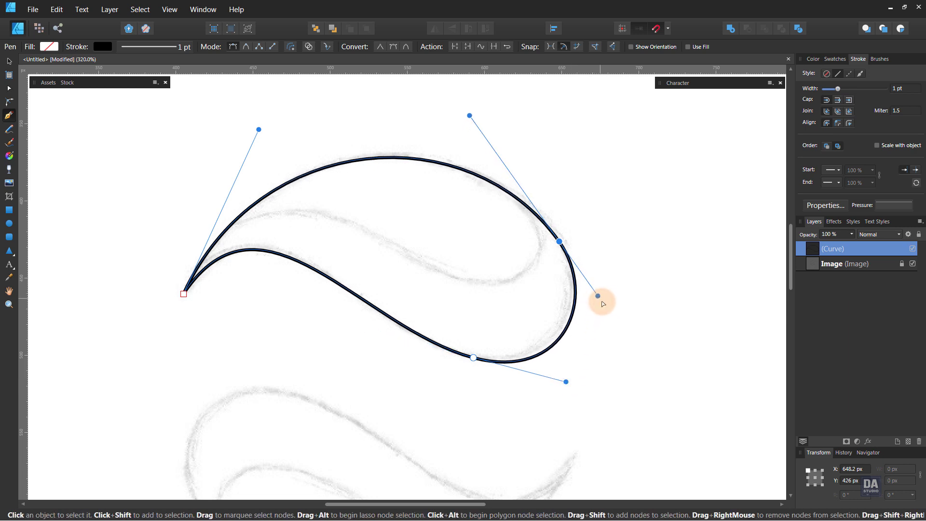
left_click_drag(258, 130, 261, 127)
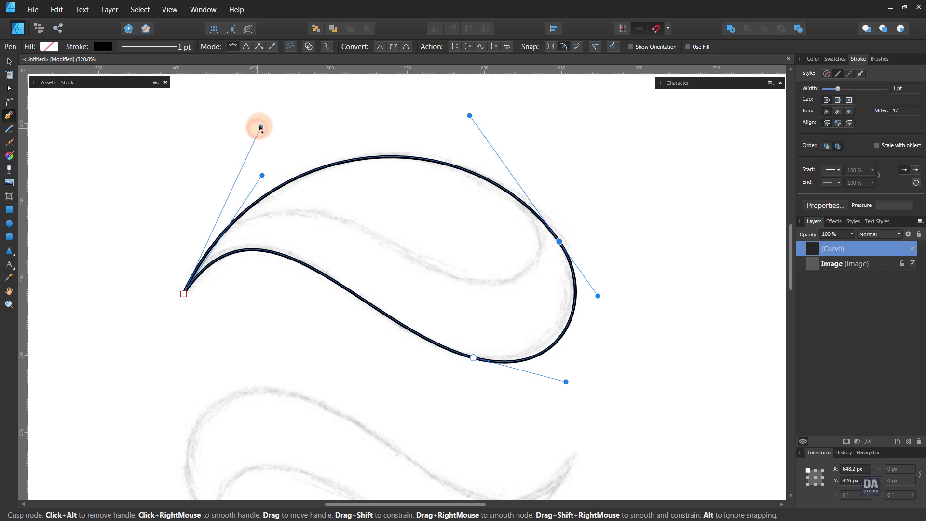
left_click(705, 276)
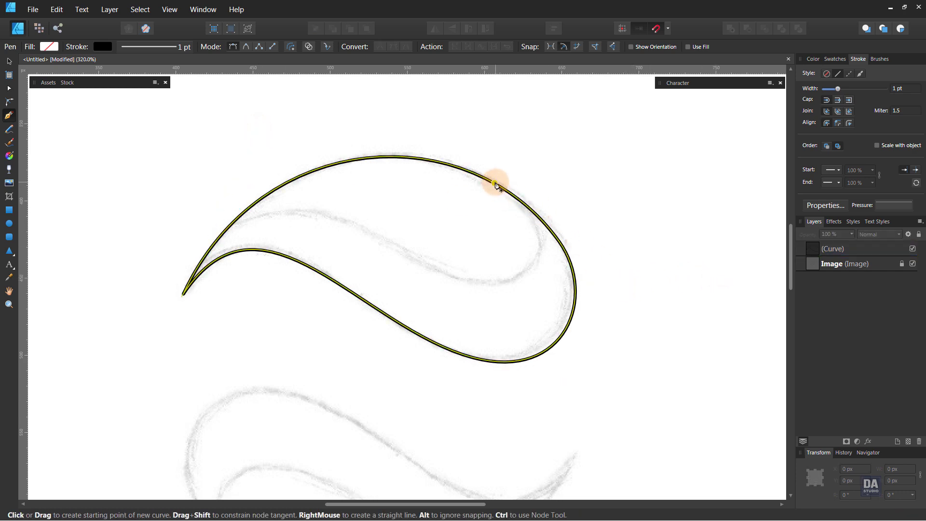
Place inner-curve points at upper right, middle and left, bulging the first segment right
left_click(522, 200)
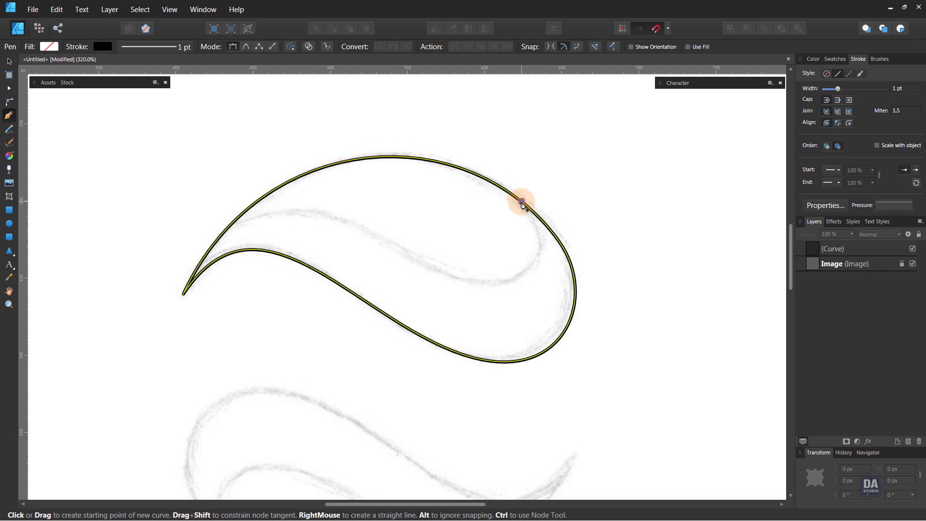
left_click(457, 279)
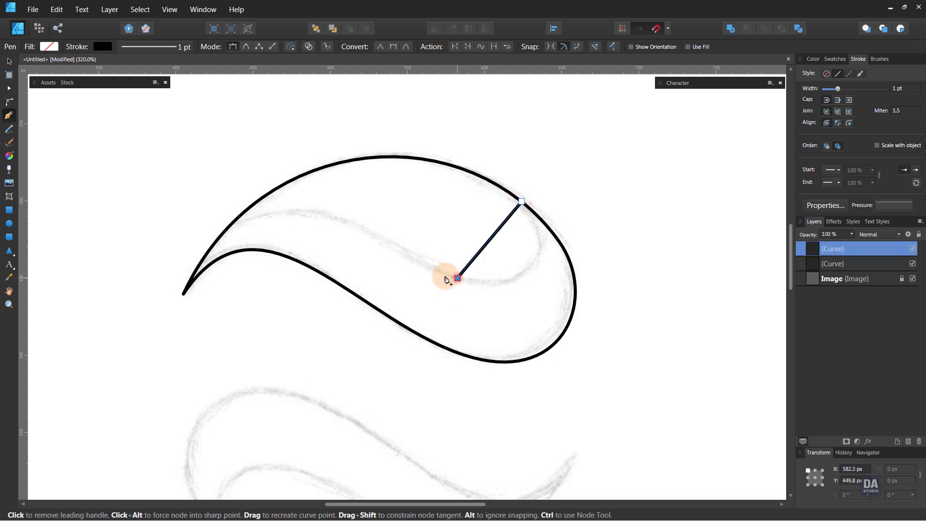
left_click(221, 236)
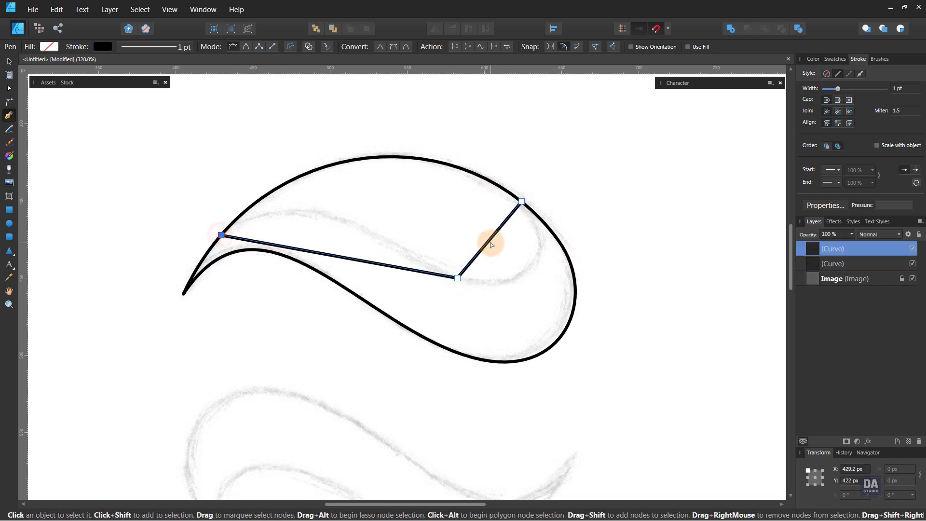
left_click_drag(490, 241, 526, 295)
left_click(459, 280)
left_click_drag(535, 256, 567, 255)
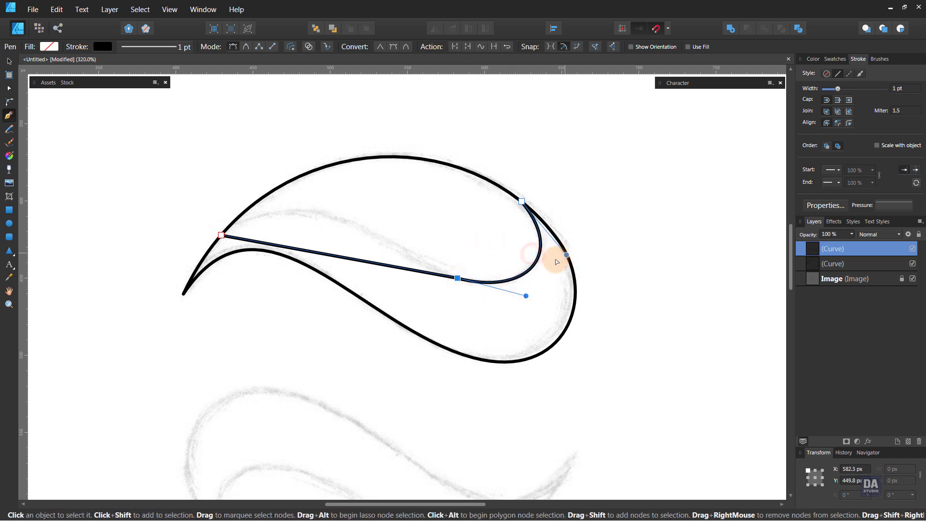
left_click_drag(526, 297, 529, 299)
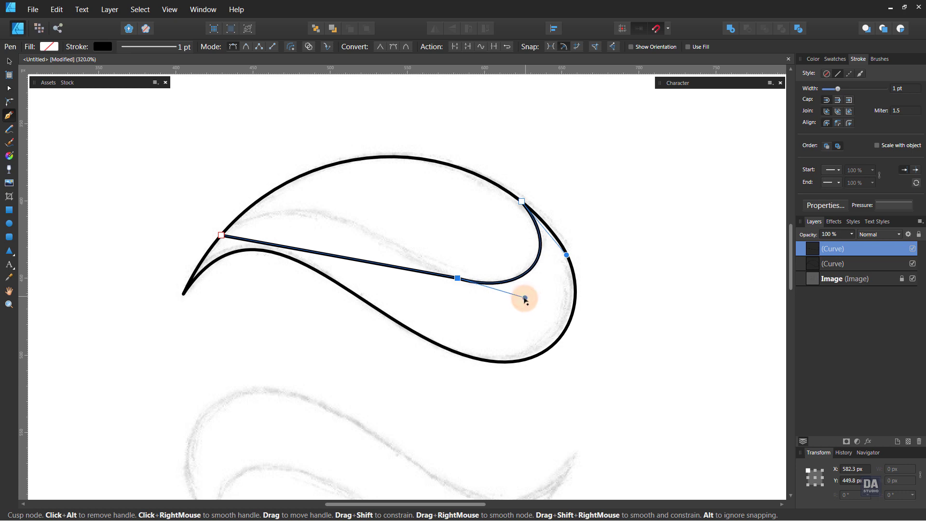
Pull the left segment up to the sketch and balance the middle point's handles
mouse_move(328, 254)
left_mouse_down()
mouse_move(321, 238)
mouse_move(370, 258)
left_mouse_up()
mouse_move(293, 223)
left_mouse_down()
mouse_move(292, 177)
mouse_move(327, 167)
left_mouse_up()
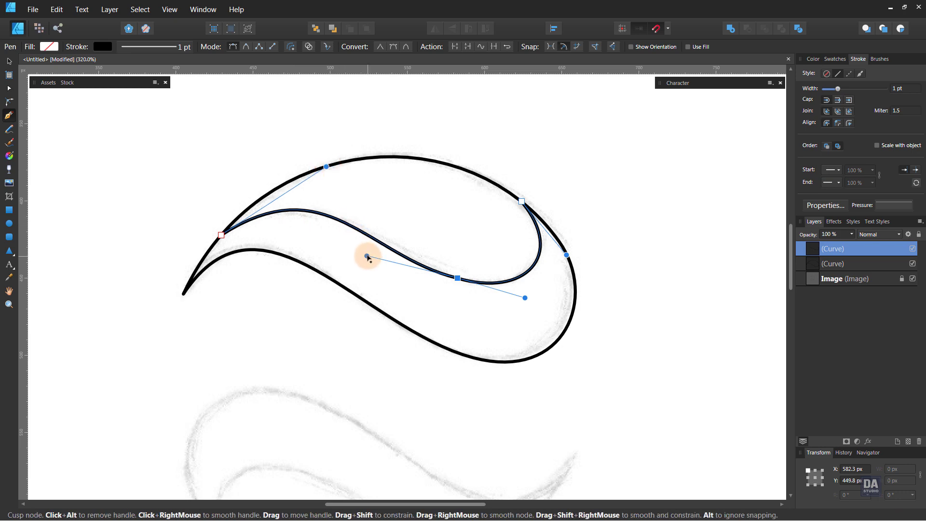
left_click_drag(367, 257, 366, 252)
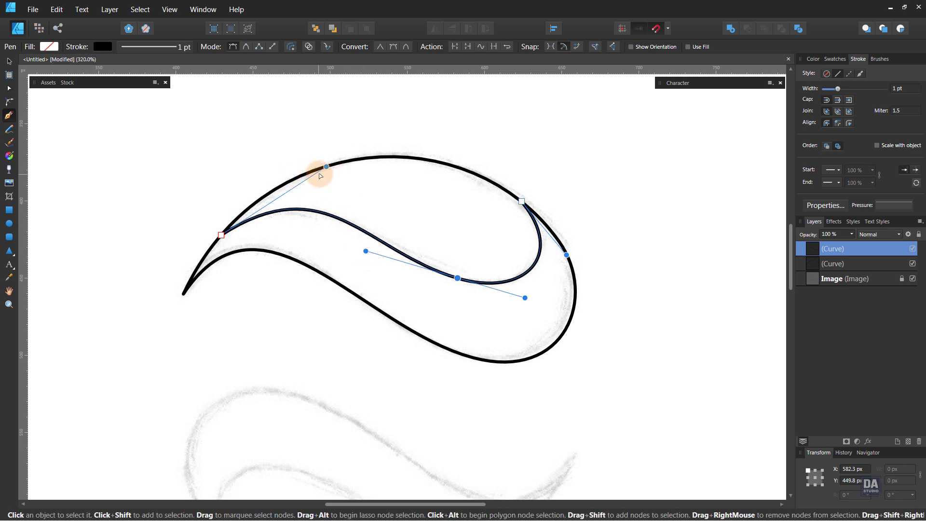
left_click_drag(320, 175, 326, 183)
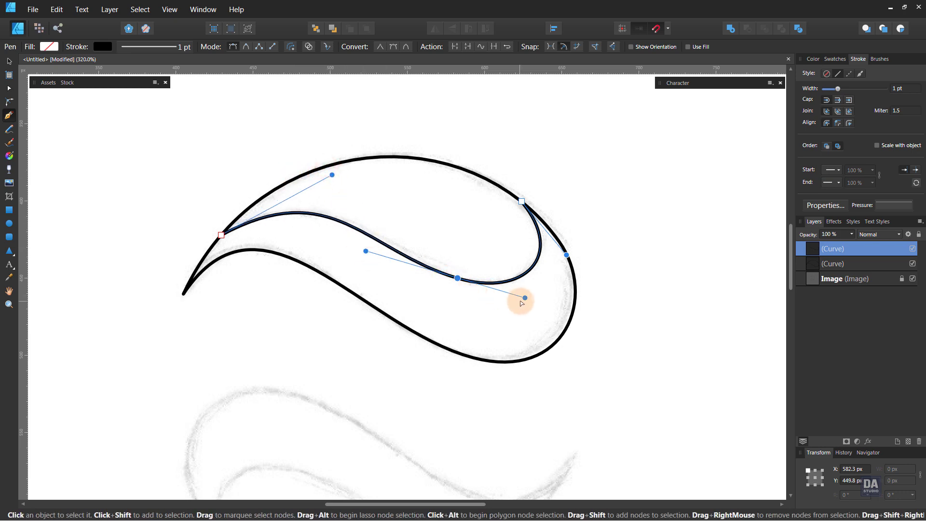
left_click_drag(525, 298, 529, 302)
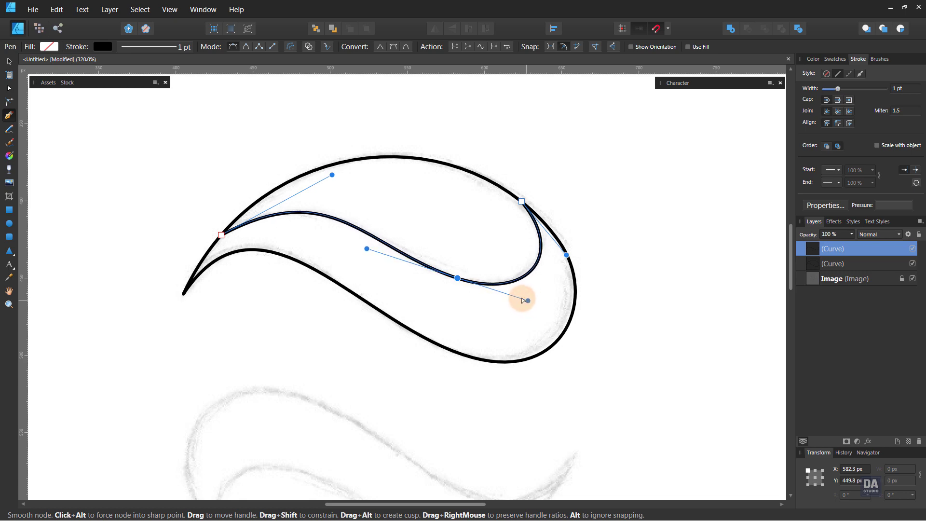
left_click_drag(332, 176, 329, 180)
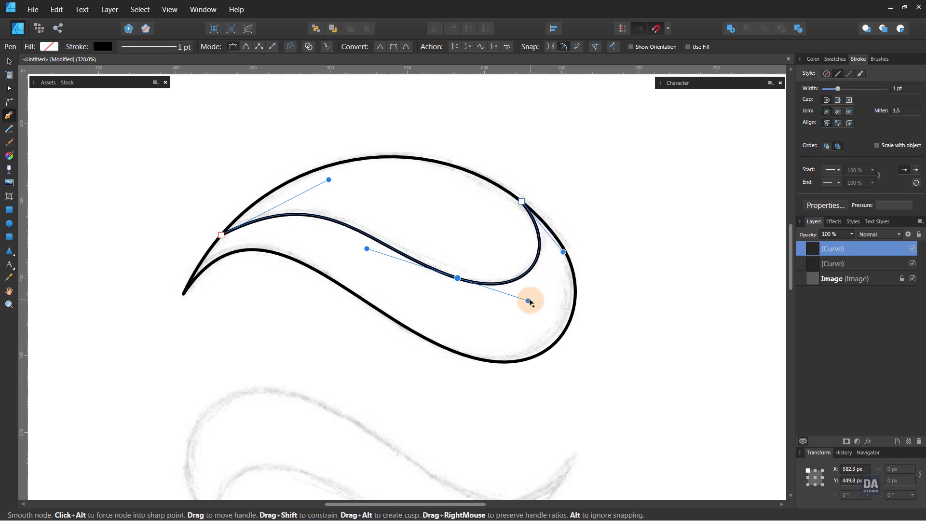
left_click_drag(528, 301, 526, 306)
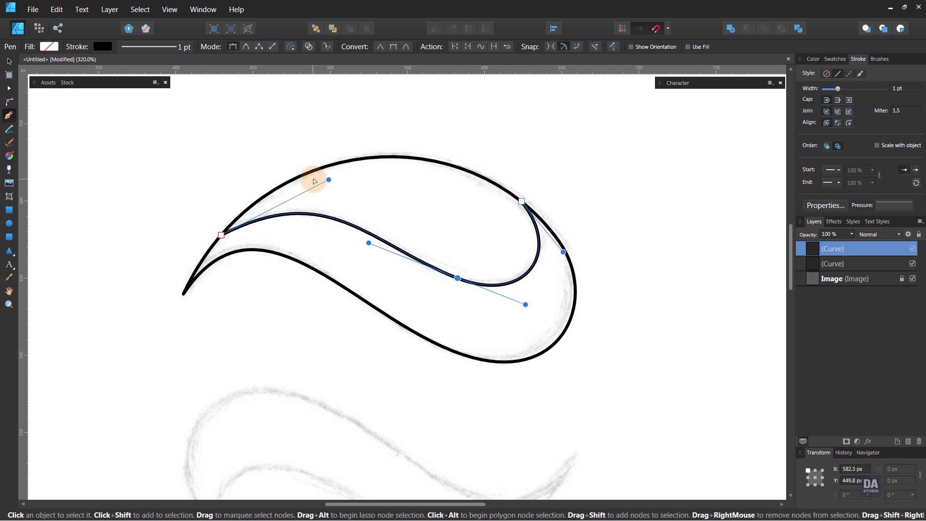
left_click_drag(328, 180, 321, 180)
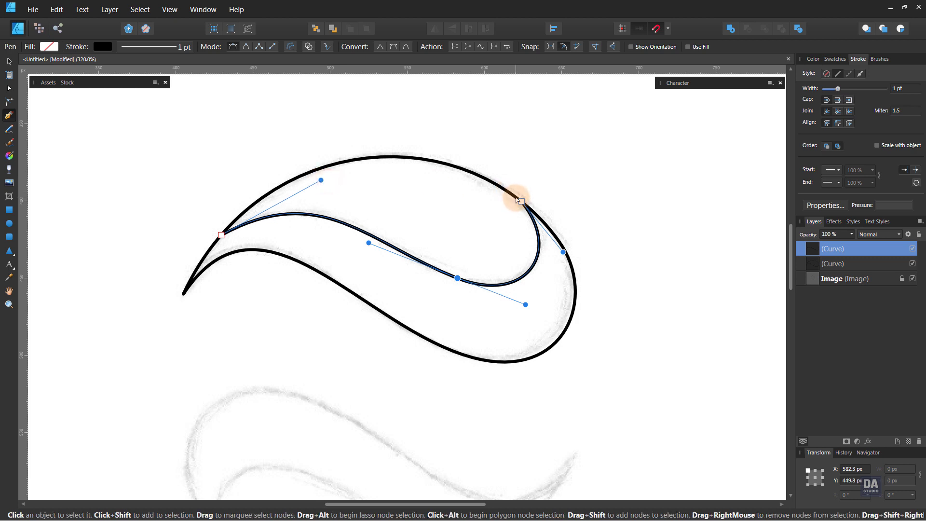
Close the inner curve, bending its closing edge up along the outer outline
left_click(521, 202)
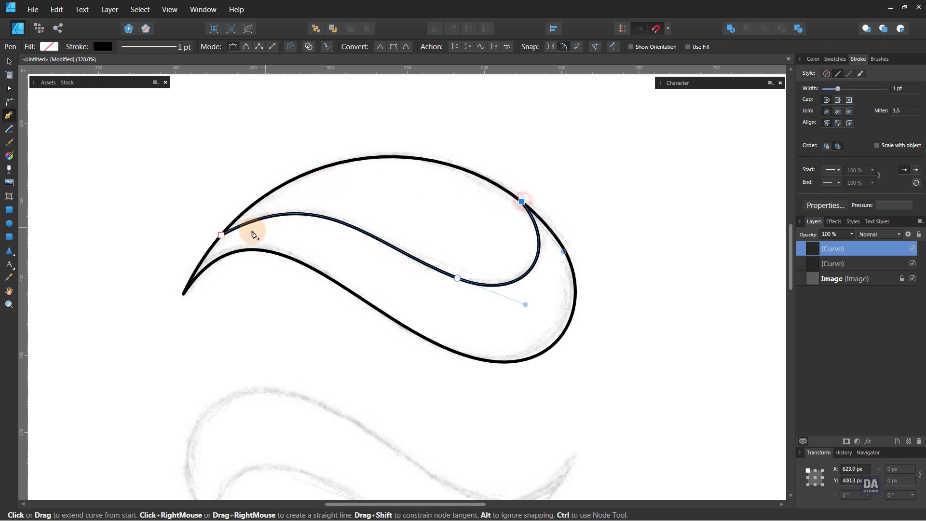
left_click(221, 235)
mouse_move(348, 223)
left_mouse_down()
mouse_move(414, 143)
mouse_move(470, 127)
left_mouse_up()
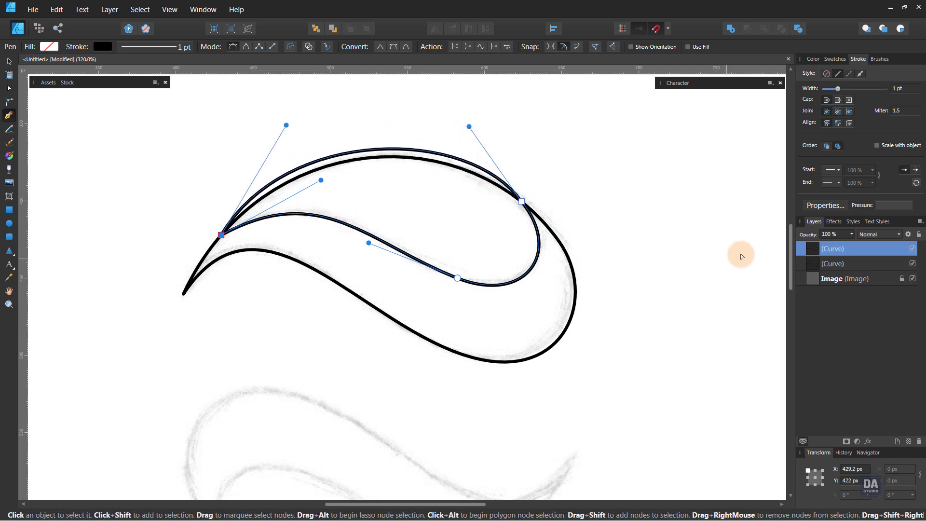
Nest the inner curve inside the outer Curve in Layers, then zoom out to both waves
left_click_drag(860, 265, 860, 265)
left_click(647, 240)
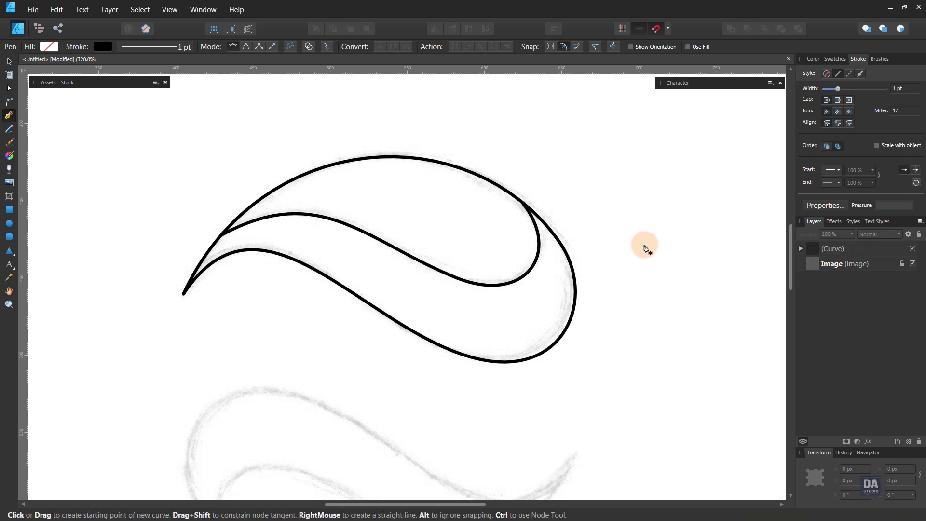
left_click_drag(521, 287, 273, 209)
left_click_drag(478, 319, 484, 322)
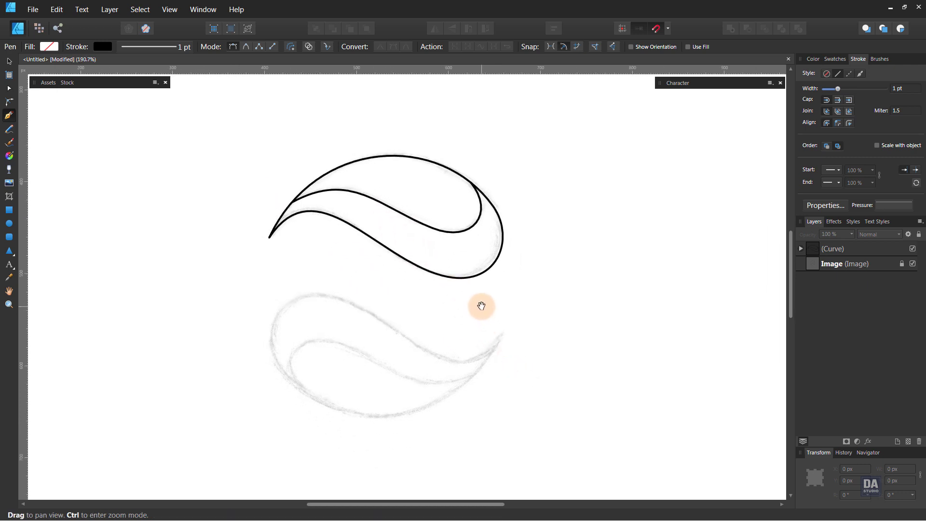
Alt-drag a copy of the wave down, rotate it 180°, and place it over the lower sketch
key("v")
left_click(493, 265)
left_click_drag(494, 265, 495, 396)
left_click(470, 28)
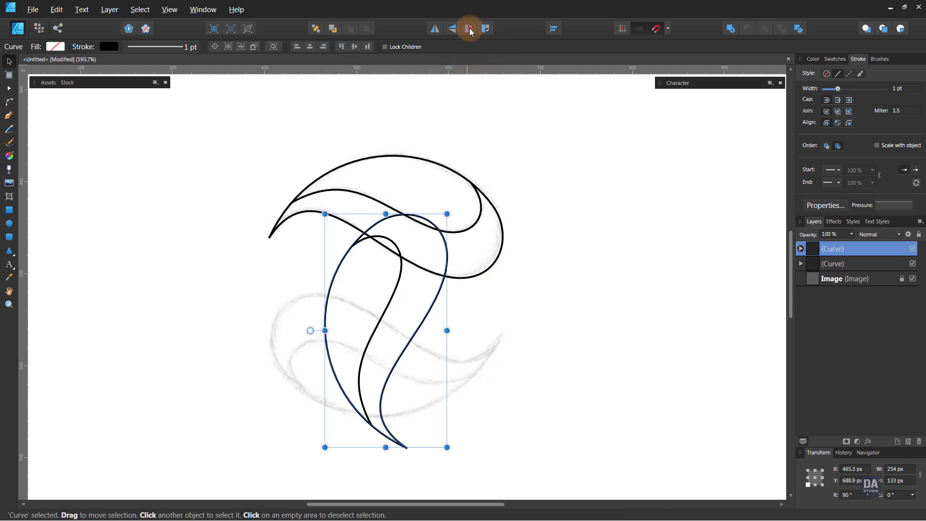
mouse_move(439, 361)
left_mouse_down()
mouse_move(439, 386)
mouse_move(436, 378)
left_mouse_up()
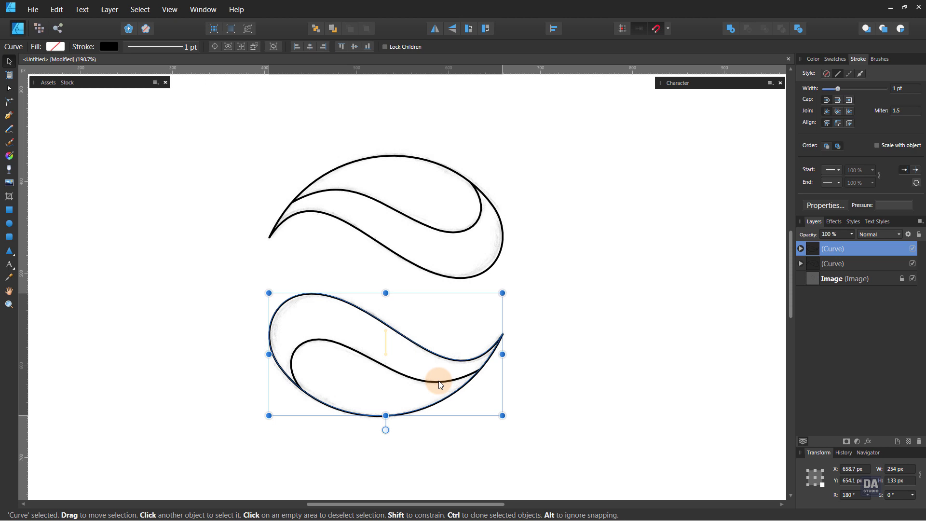
left_click(582, 333)
left_click_drag(529, 301, 531, 309)
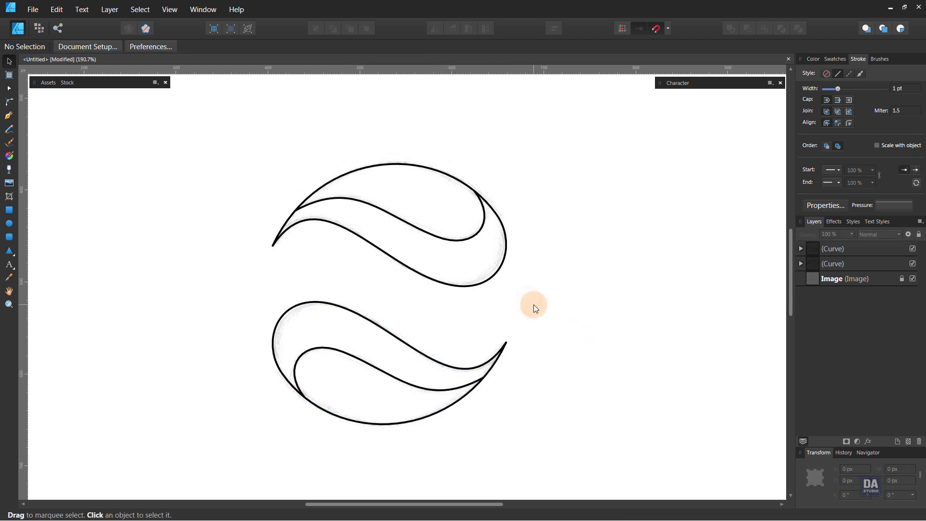
Give the outer wave an orange gradient fill and no stroke
left_click_drag(368, 304, 420, 302)
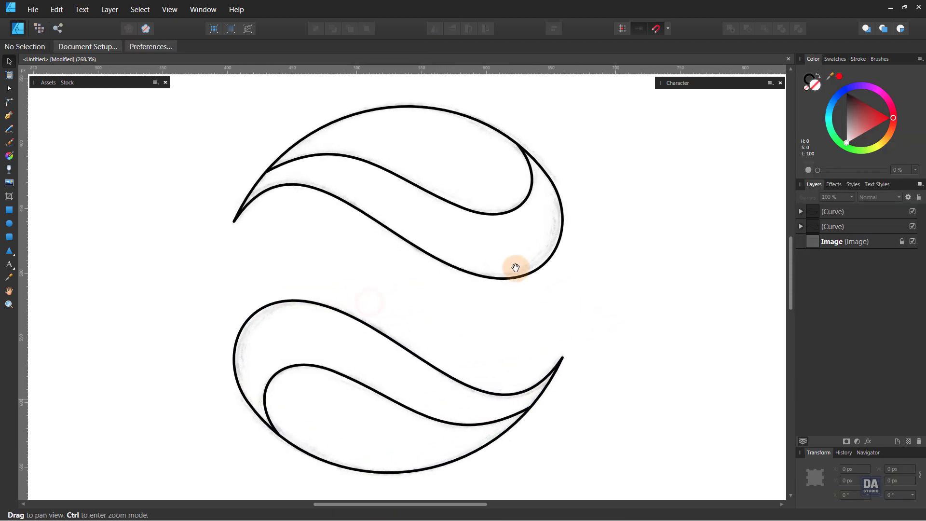
left_click_drag(445, 211, 479, 269)
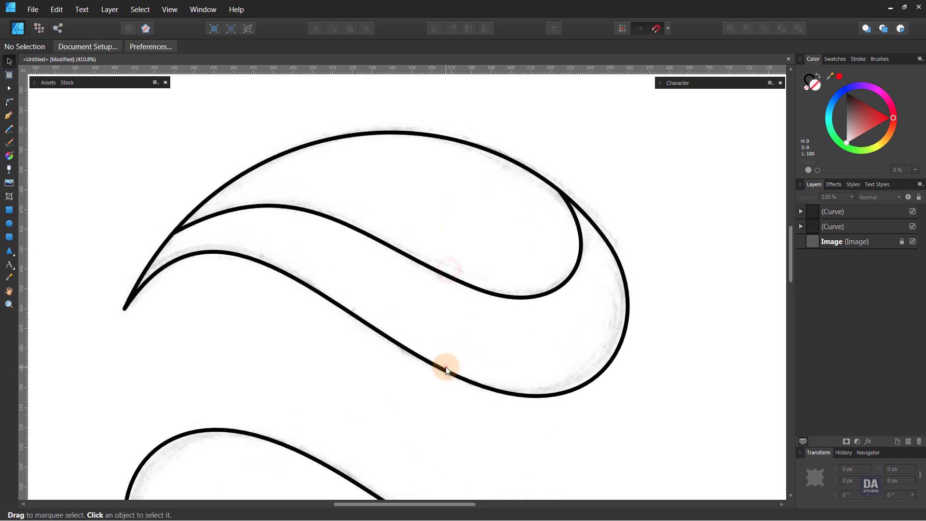
left_click(447, 371)
left_click(837, 60)
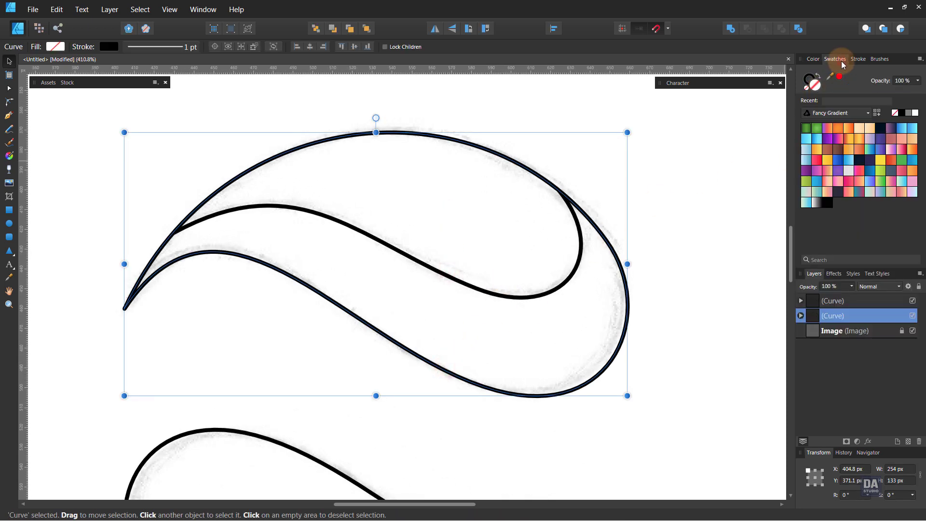
left_click(914, 171)
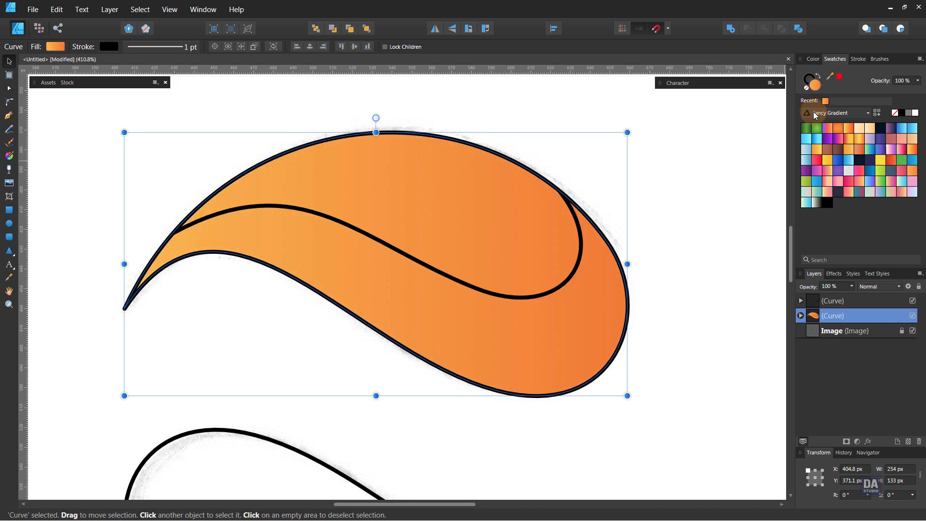
left_click(811, 92)
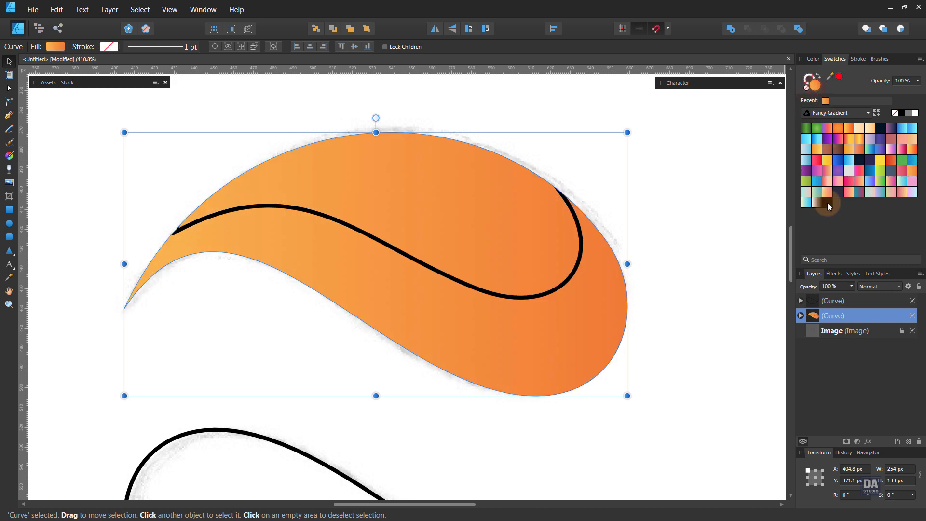
Set the inner curve's stroke to None and fill it with White To Transparent
left_click(825, 331)
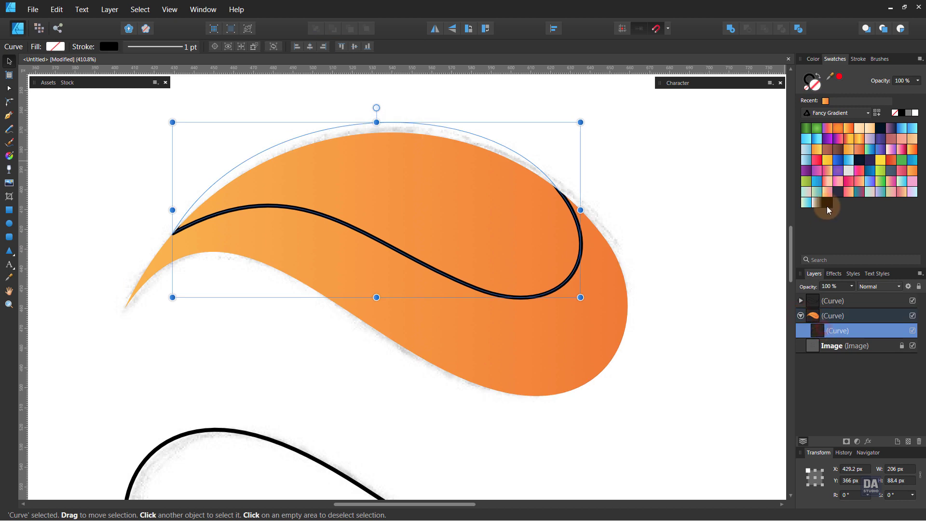
left_click(808, 91)
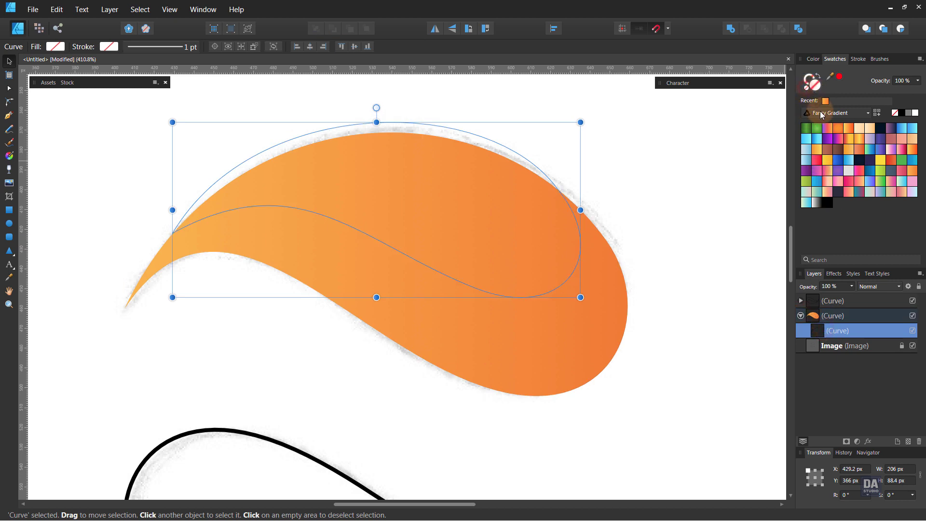
left_click(817, 201)
left_click_drag(492, 238, 306, 231)
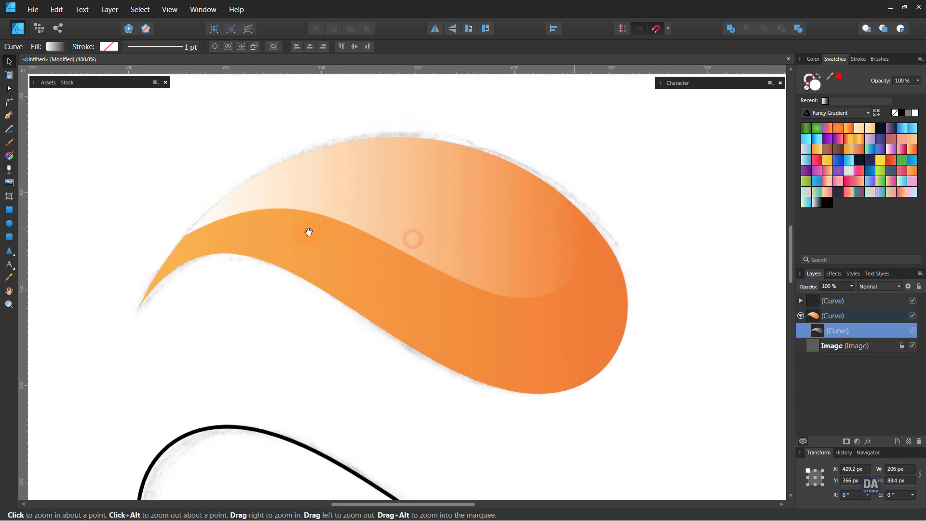
Re-angle the highlight's white fade diagonally across the wave's upper area
key("v")
left_click(10, 156)
mouse_move(579, 368)
left_mouse_down()
mouse_move(351, 253)
mouse_move(182, 197)
left_mouse_up()
left_click_drag(626, 364, 631, 362)
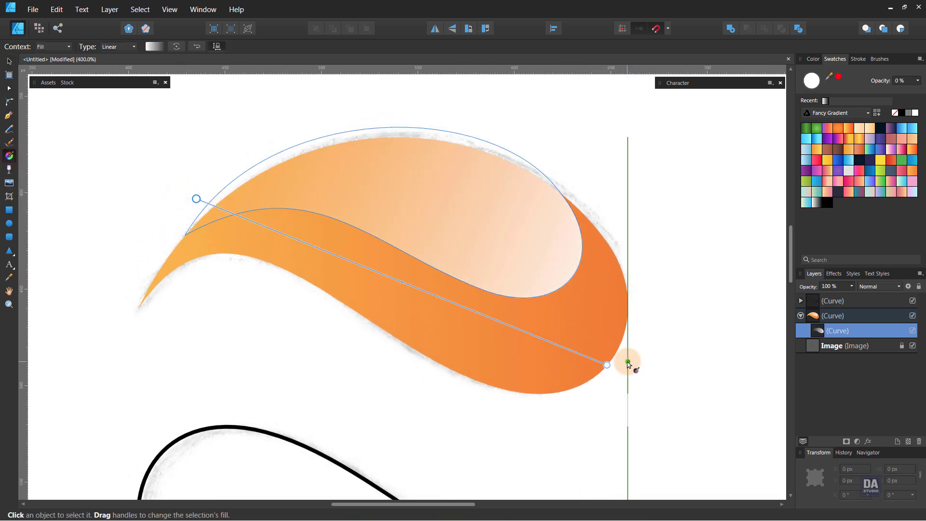
left_click_drag(181, 195, 205, 220)
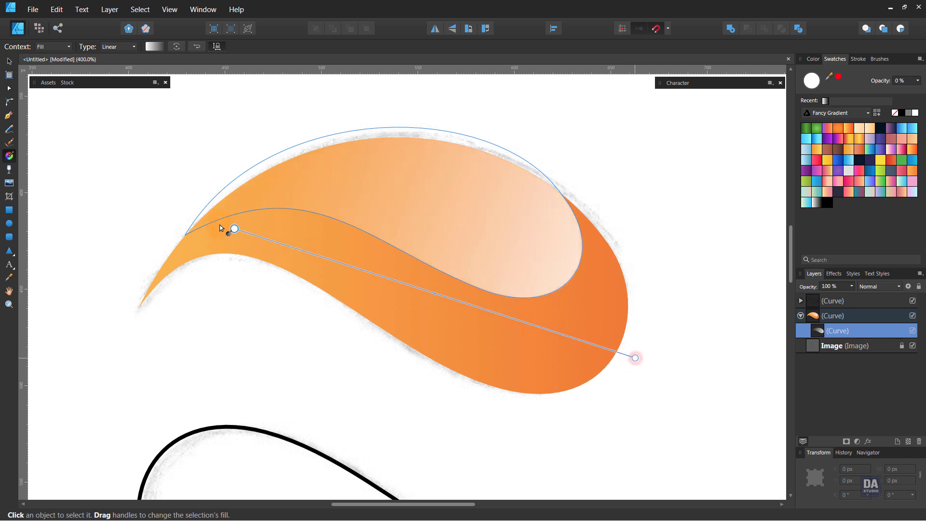
Redraw the orange gradient from bottom-right to upper-left, lighter toward the lower right
left_click(514, 363)
mouse_move(354, 209)
left_mouse_down()
mouse_move(552, 386)
mouse_move(444, 212)
left_mouse_up()
left_click(563, 397)
left_click(551, 385)
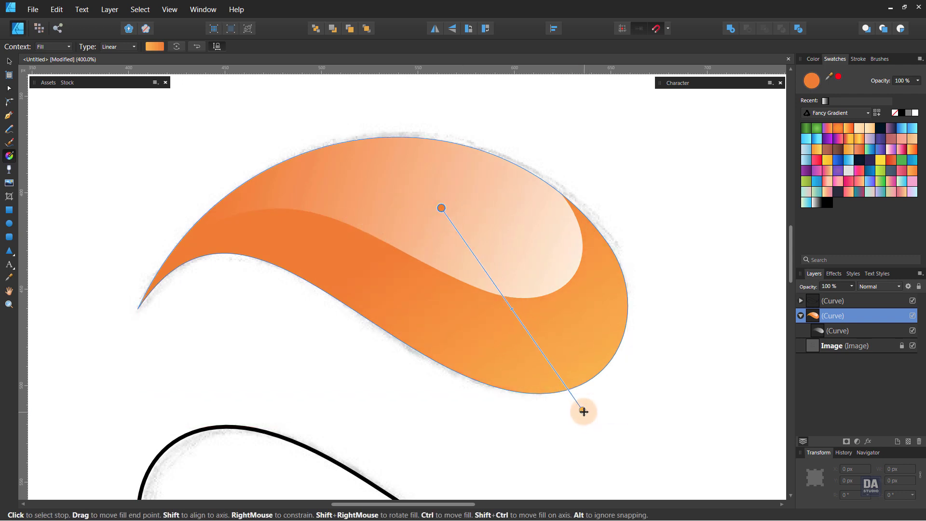
left_click_drag(582, 409, 606, 433)
left_click_drag(442, 208, 406, 219)
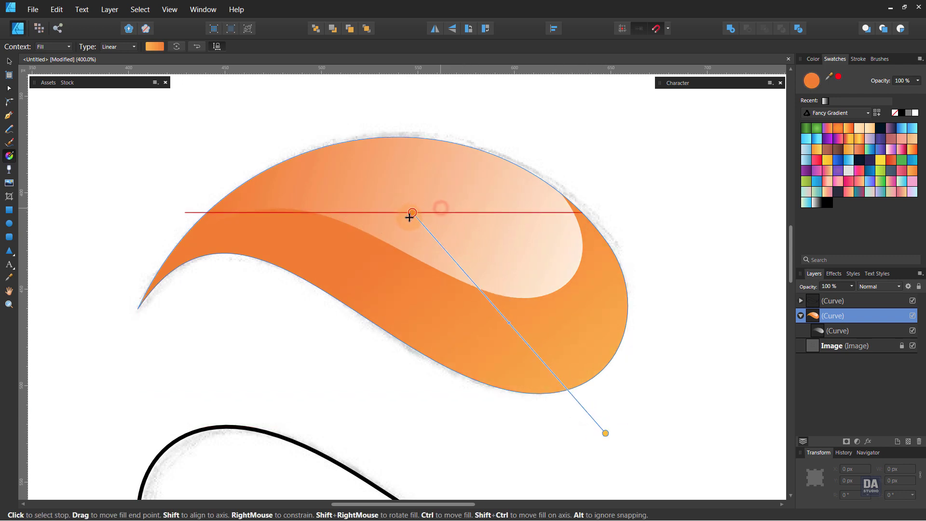
left_click(9, 61)
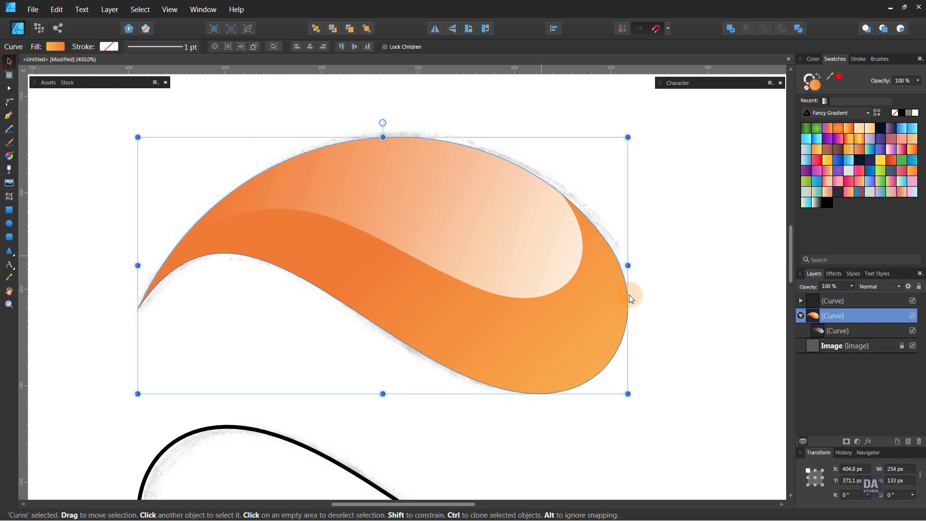
Set the orange wave fill's Noise to 43% in the Color panel
left_click(678, 301)
left_click(543, 258)
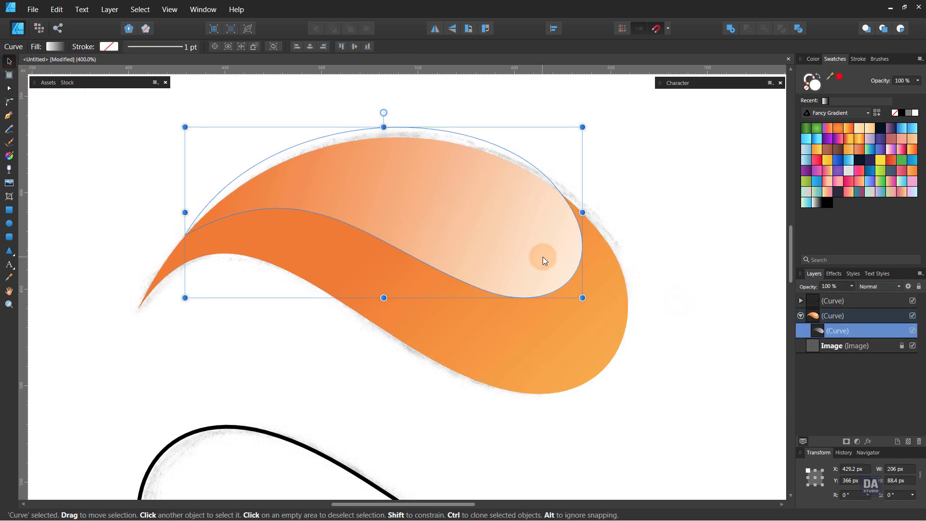
left_click(585, 326)
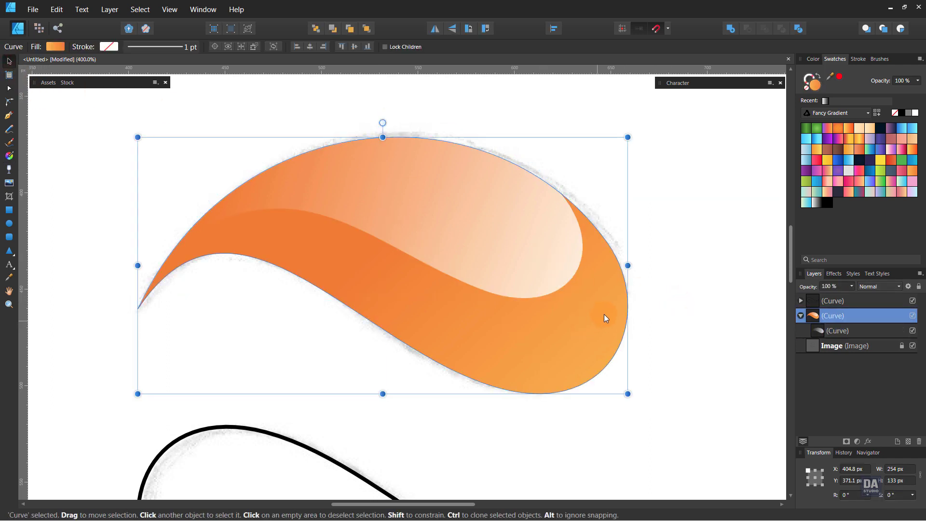
left_click(816, 60)
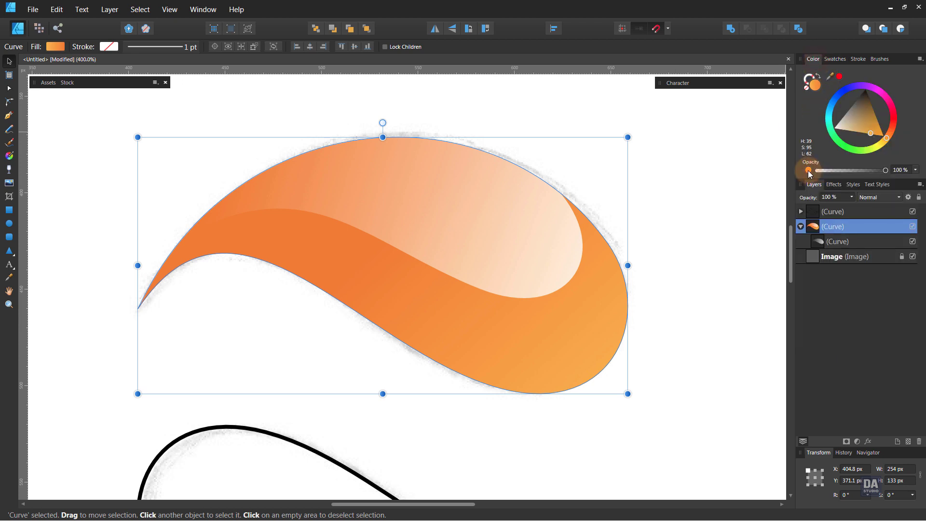
left_click_drag(818, 171, 850, 177)
left_click(701, 294)
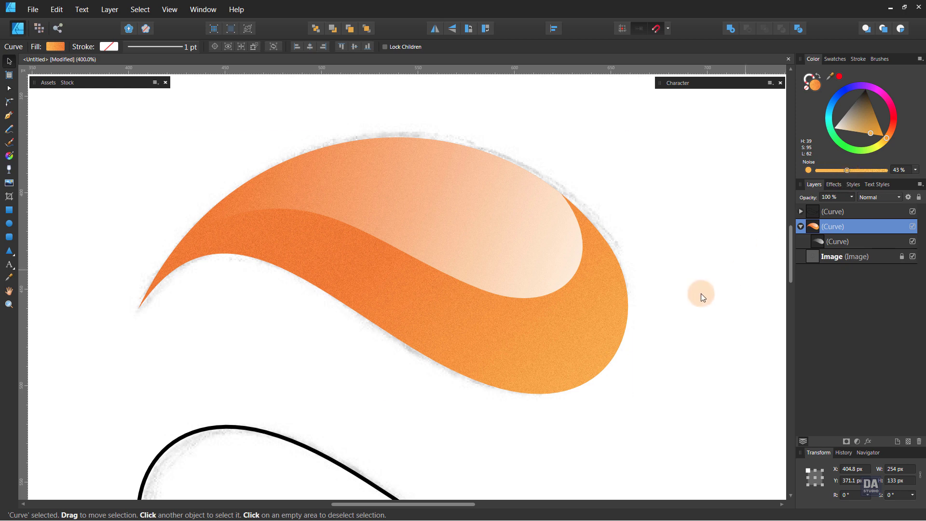
left_click_drag(444, 264, 511, 250)
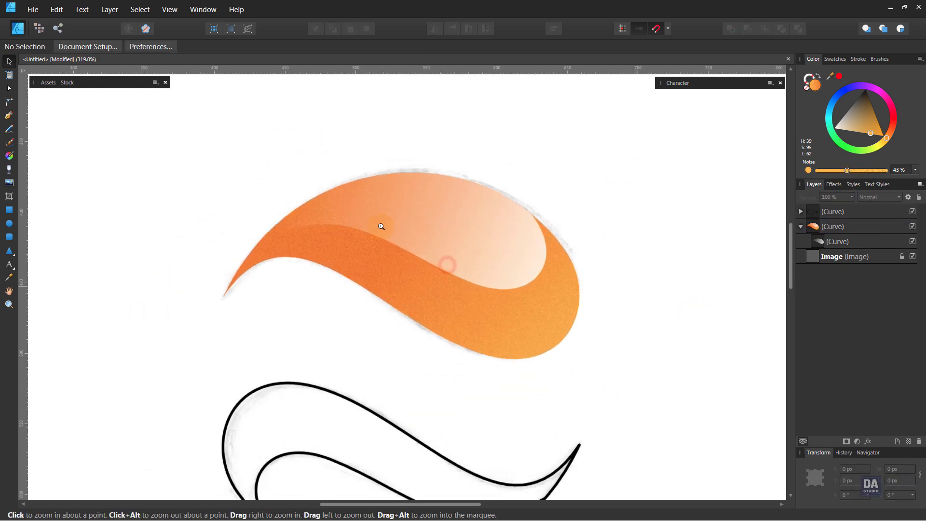
Duplicate the highlight shape and move its gradient from fill to stroke
left_click(511, 250)
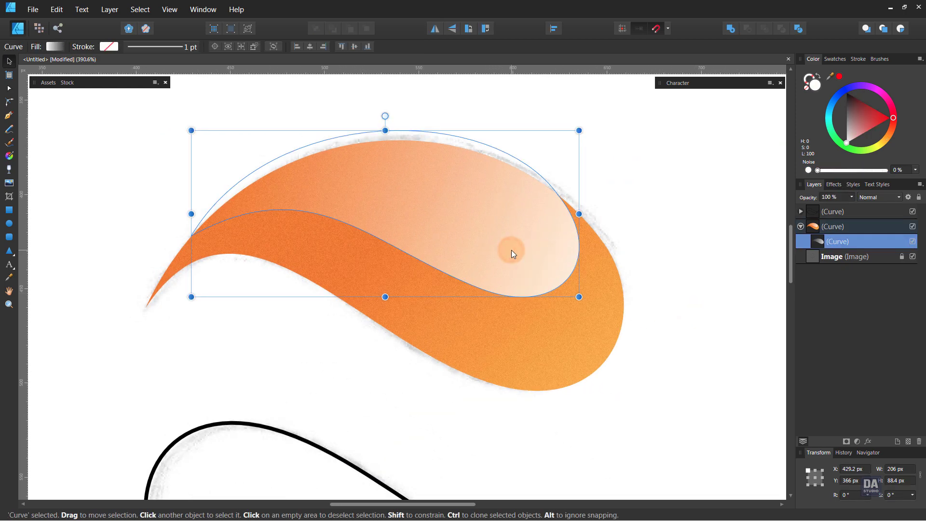
right_click(826, 241)
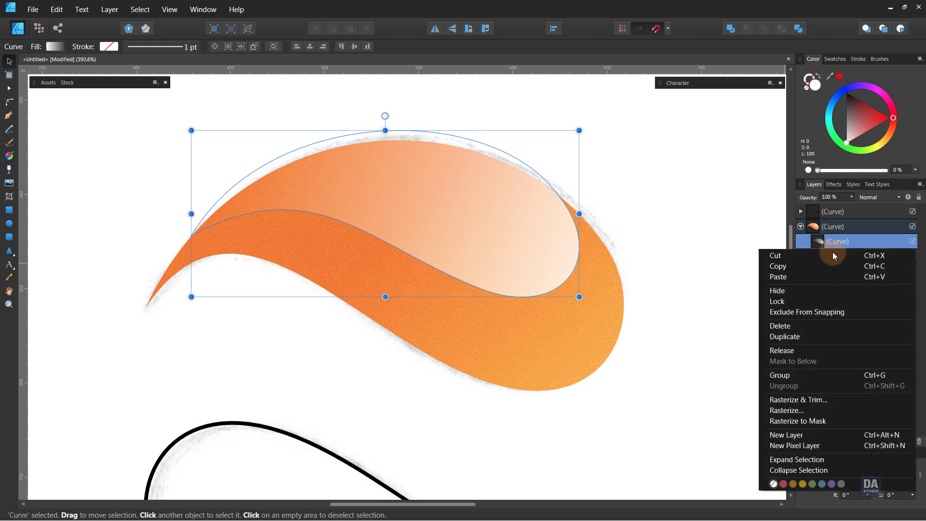
left_click(810, 334)
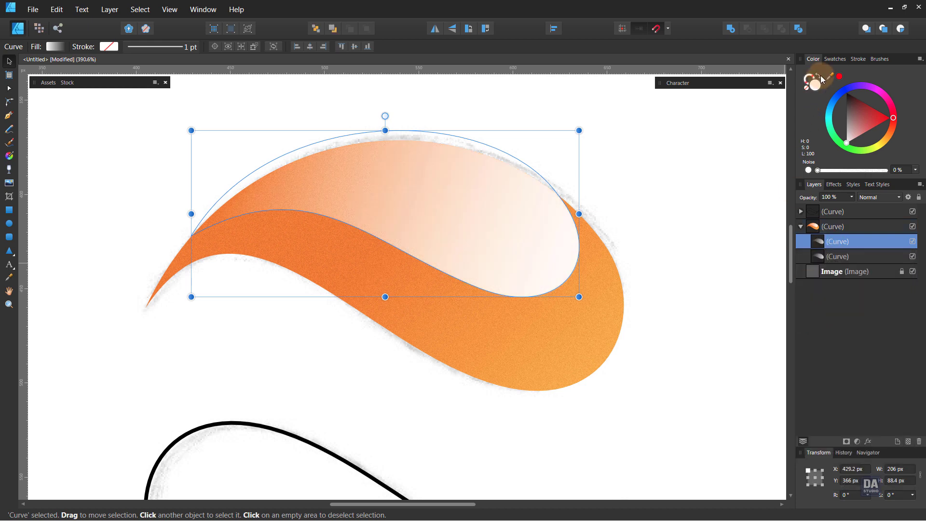
left_click(824, 78)
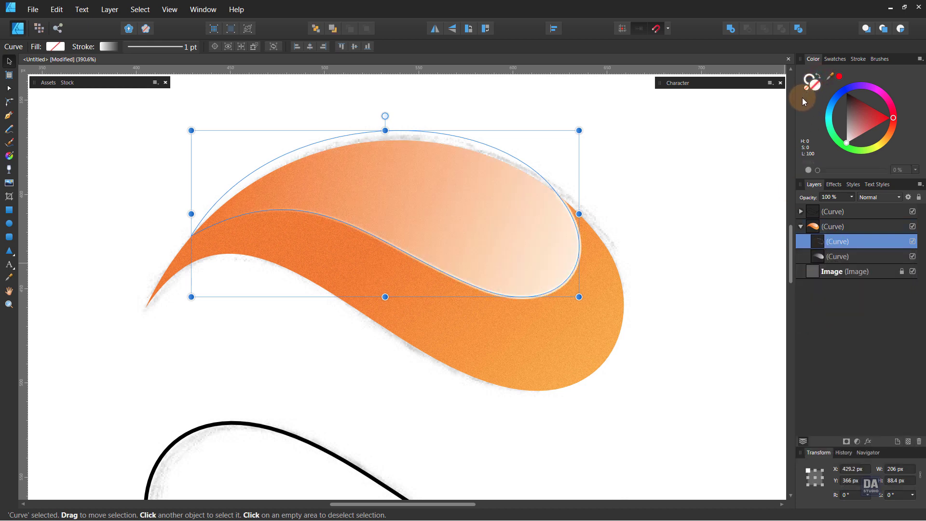
Break the duplicate at its left and upper-right nodes and delete the upper arc
left_click(9, 91)
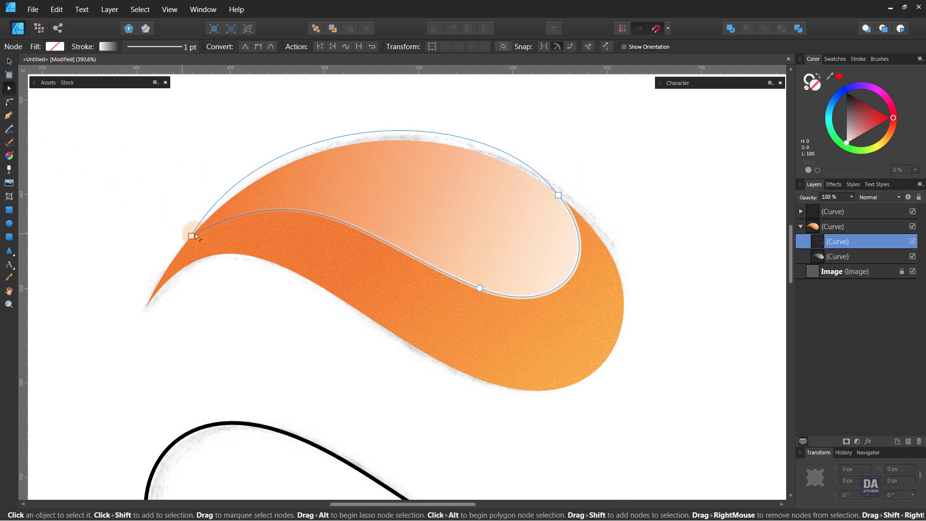
left_click(216, 225)
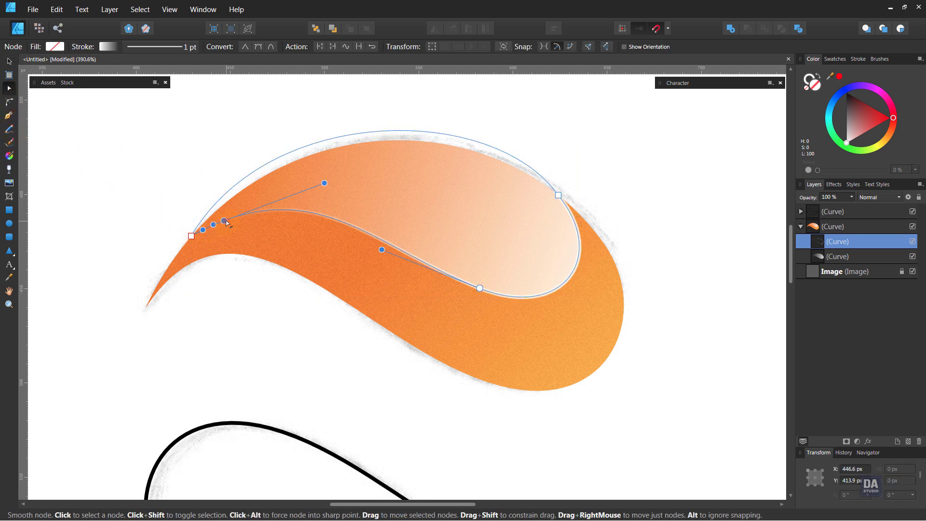
left_click(559, 195, "shift")
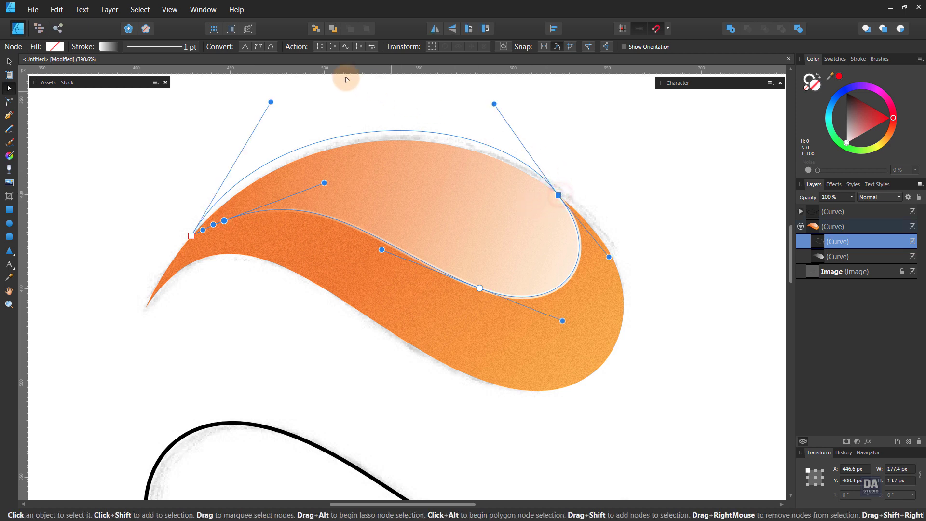
left_click(320, 47)
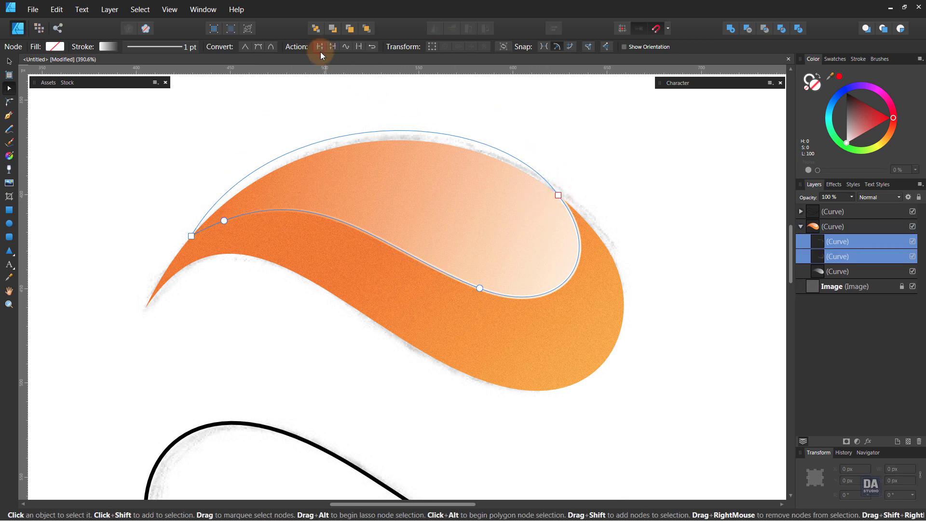
left_click(837, 242)
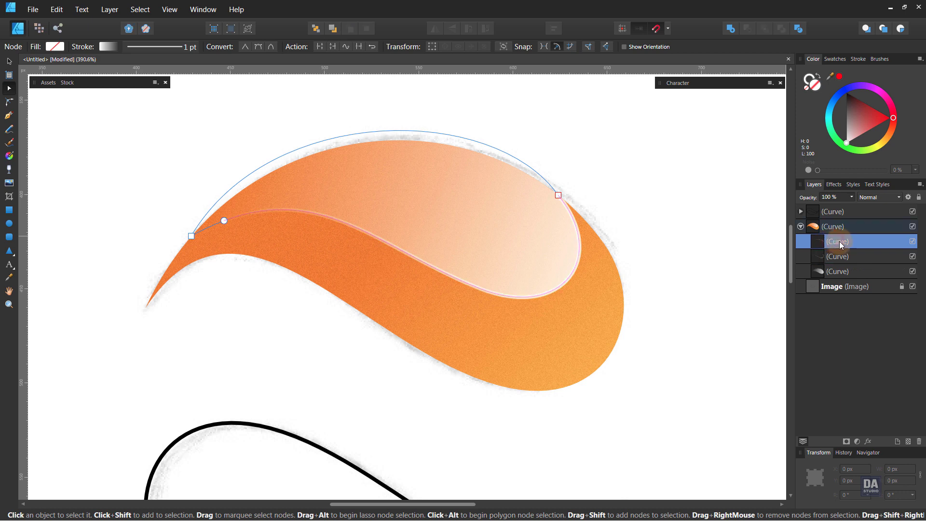
key("Delete")
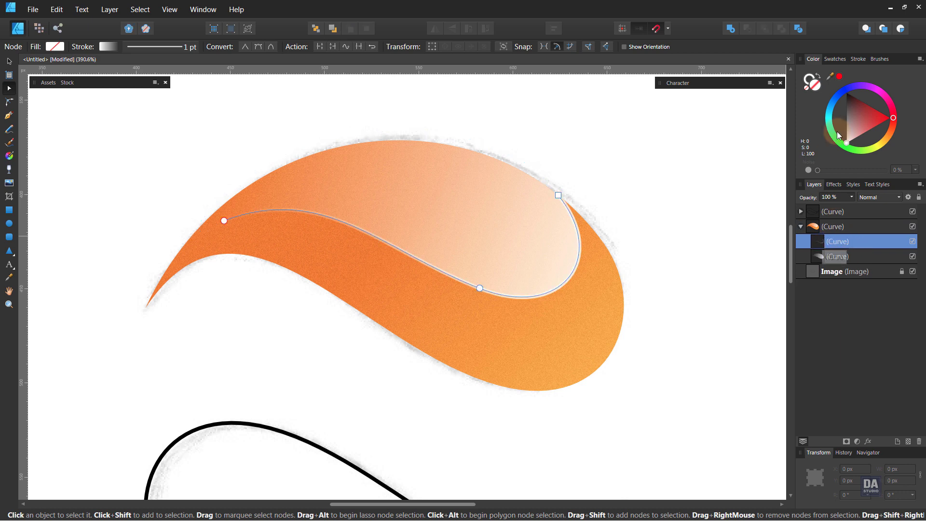
Make the highlight stroke scale with the object and give it an arched, double-tapered pressure profile
left_click(859, 59)
left_click(894, 146)
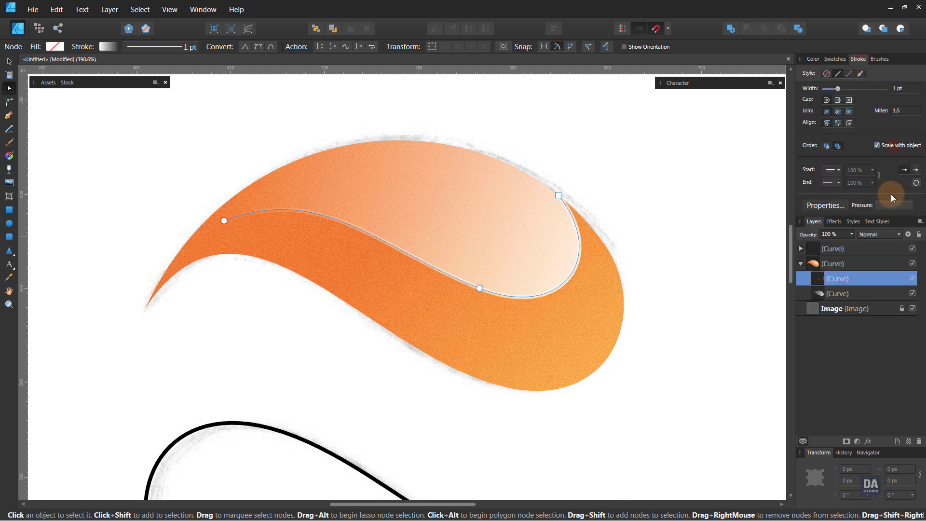
left_click(888, 205)
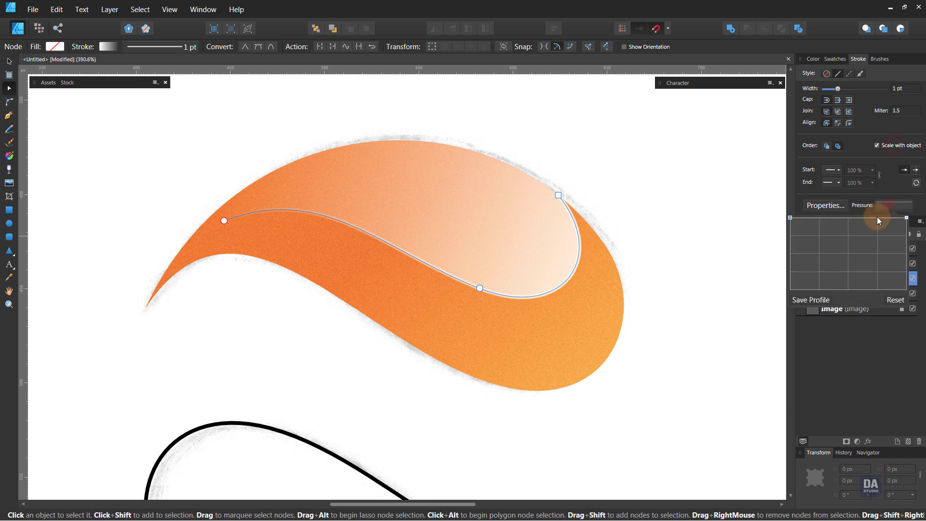
left_click(849, 218)
left_click_drag(790, 218, 788, 277)
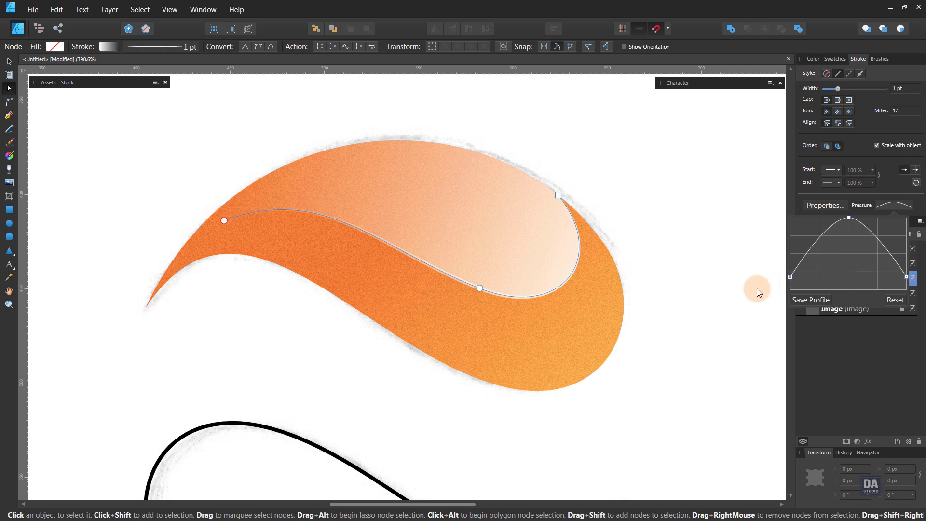
left_click(11, 156)
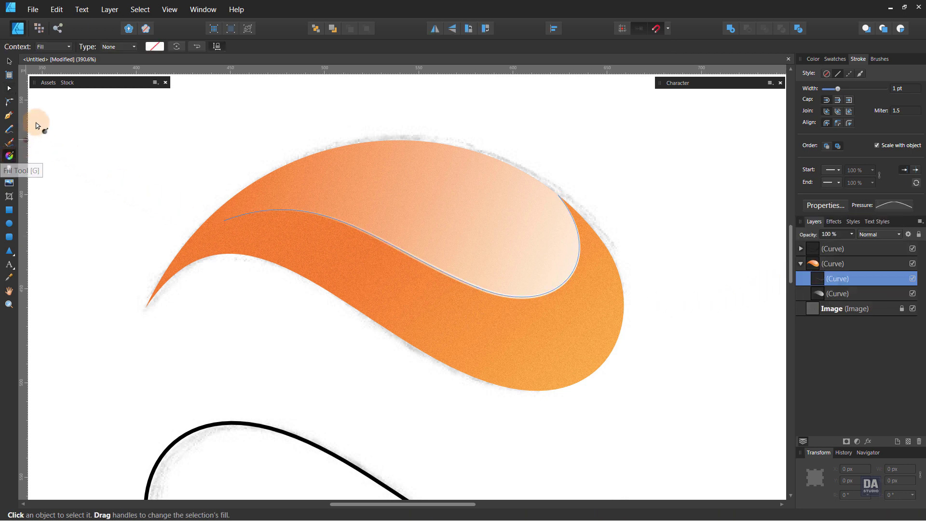
Give the highlight curve an elliptical stroke gradient along its length and a 2 pt width
left_click(68, 47)
left_click(59, 69)
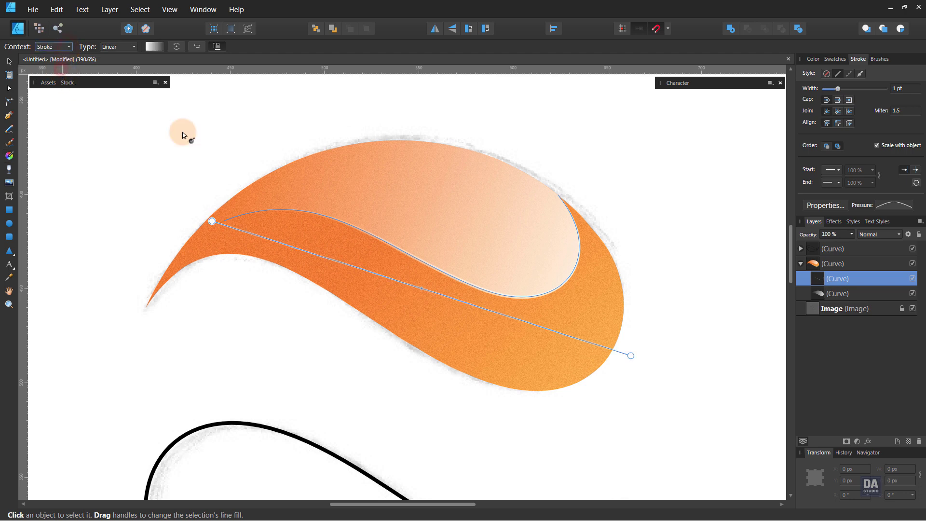
left_click(118, 47)
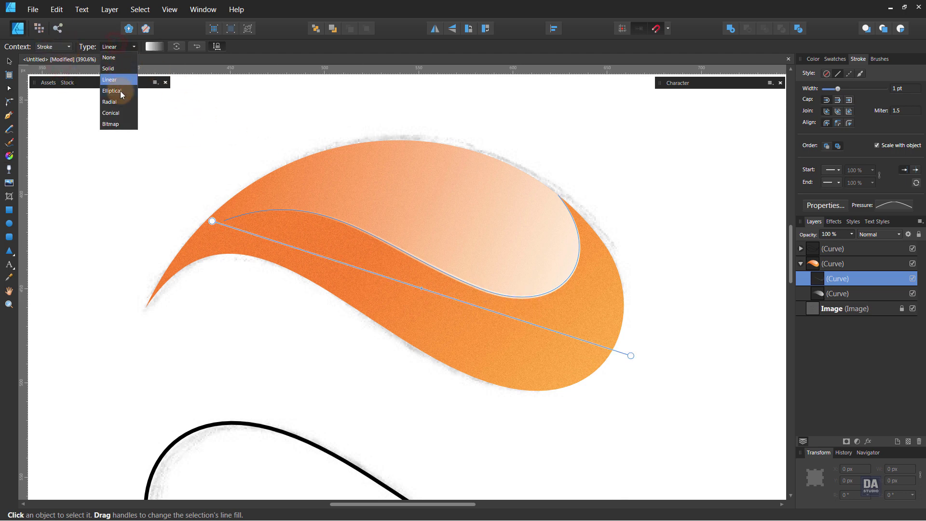
left_click(120, 90)
mouse_move(460, 279)
left_mouse_down()
mouse_move(584, 325)
mouse_move(654, 330)
left_mouse_up()
left_click_drag(902, 92, 914, 87)
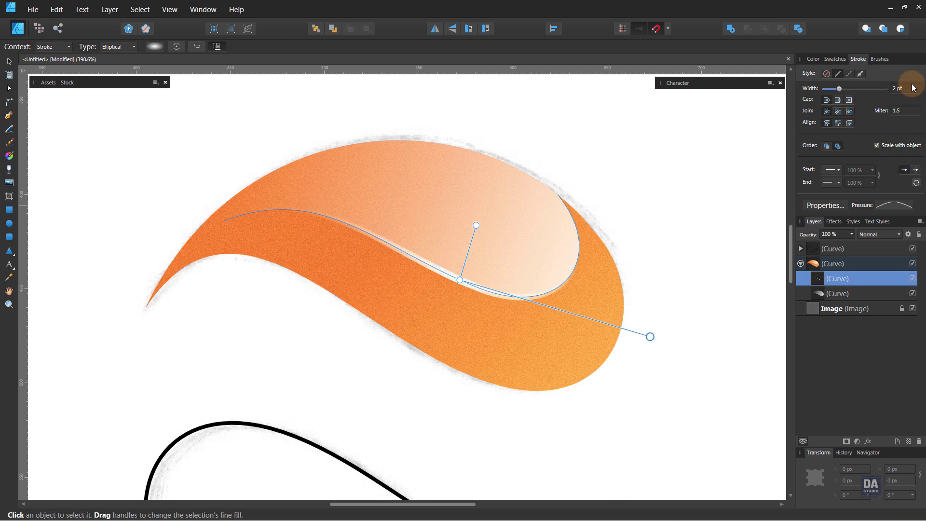
Preview the sheen, then reselect the curve and redraw its elliptical gradient along the stroke
left_click(9, 62)
left_click(169, 156)
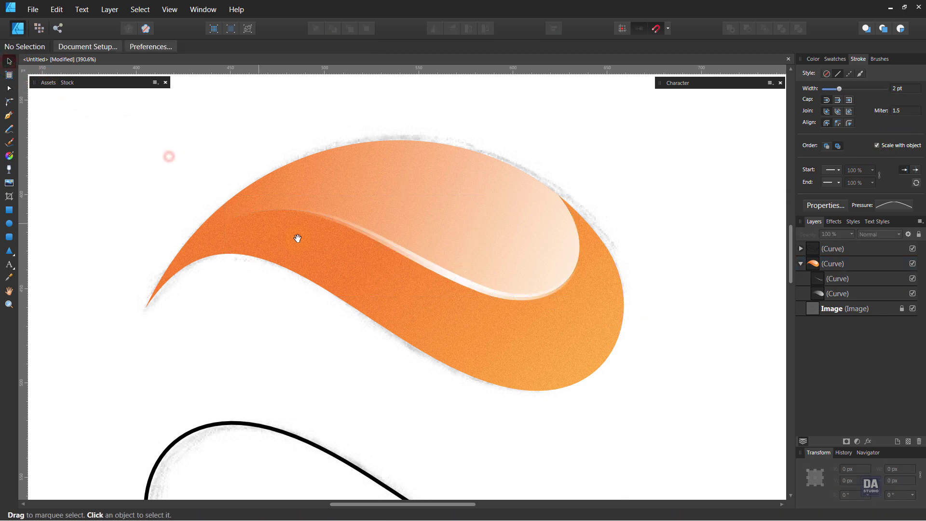
key("ctrl+space")
left_click(456, 281)
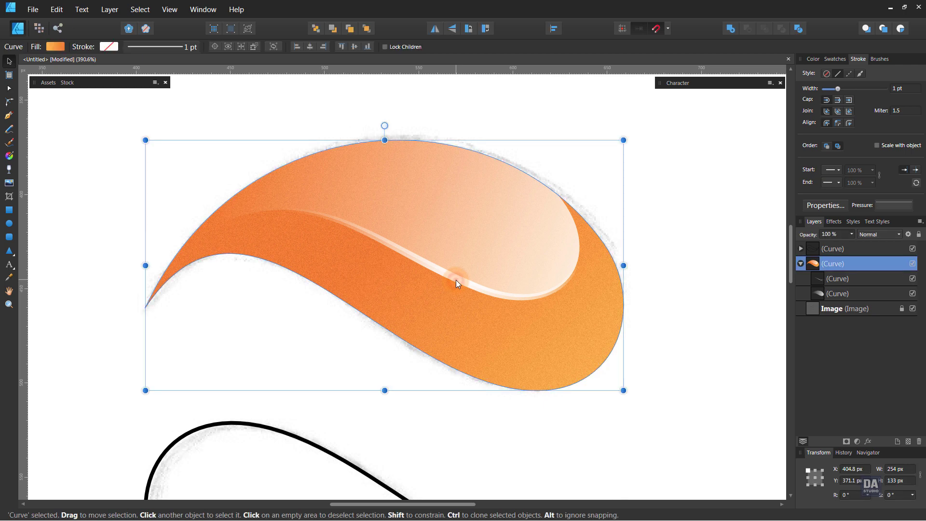
left_click(12, 157)
mouse_move(498, 297)
left_mouse_down()
mouse_move(622, 330)
mouse_move(750, 317)
left_mouse_up()
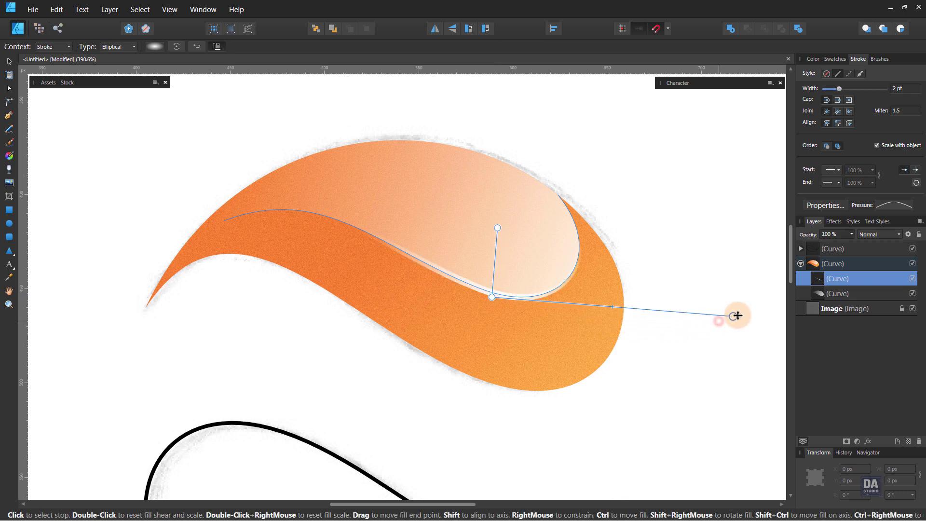
Deselect the highlight curve and zoom out to view the whole logo
left_click(178, 190)
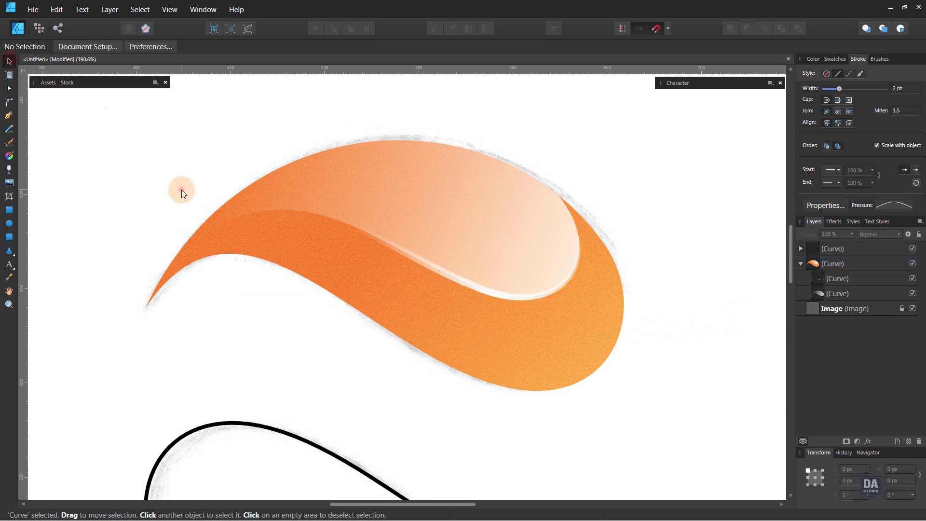
key("z")
mouse_move(485, 259)
left_mouse_down()
mouse_move(125, 167)
mouse_move(182, 181)
left_mouse_up()
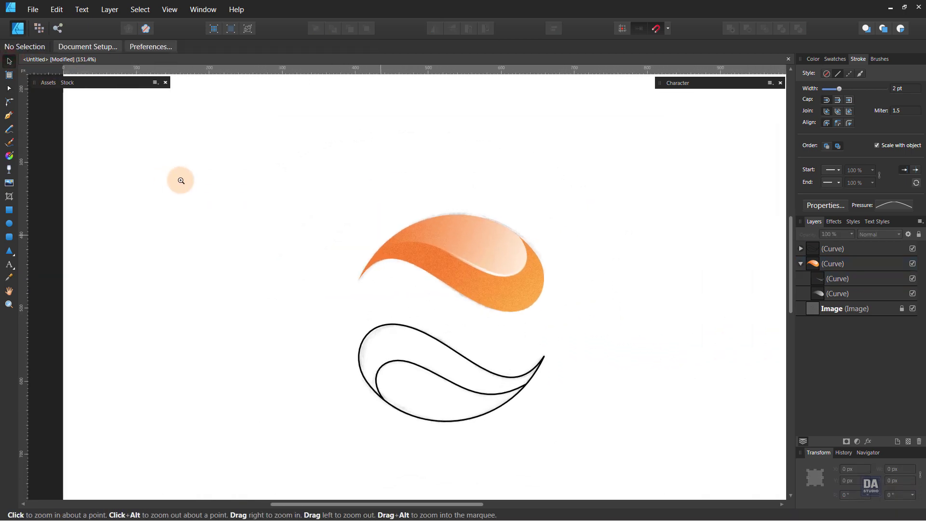
left_click_drag(596, 337, 527, 317)
key("v")
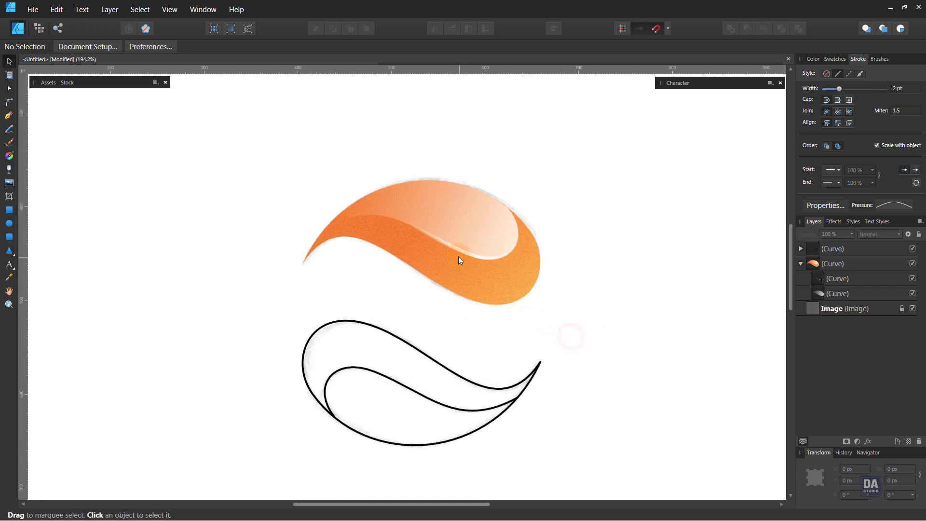
Shift the elliptical gradient's centre up and stretch it right, then preview the sheen
double_click(462, 256)
key("g")
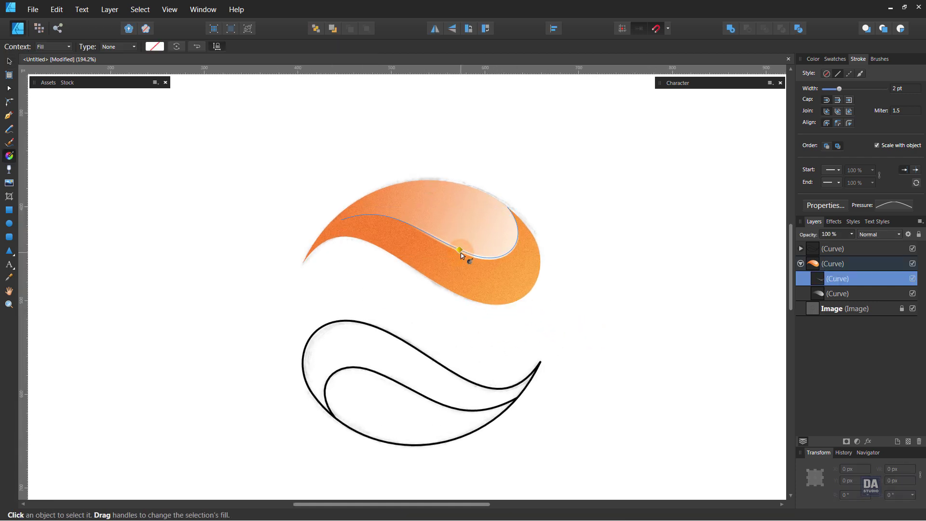
left_click_drag(462, 257, 465, 252)
left_click_drag(575, 268, 618, 276)
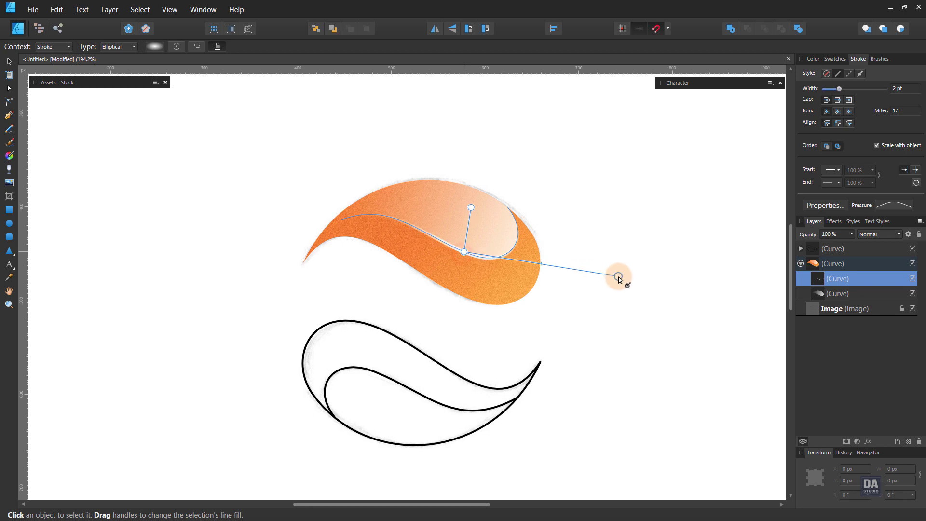
left_click(8, 62)
left_click(193, 259)
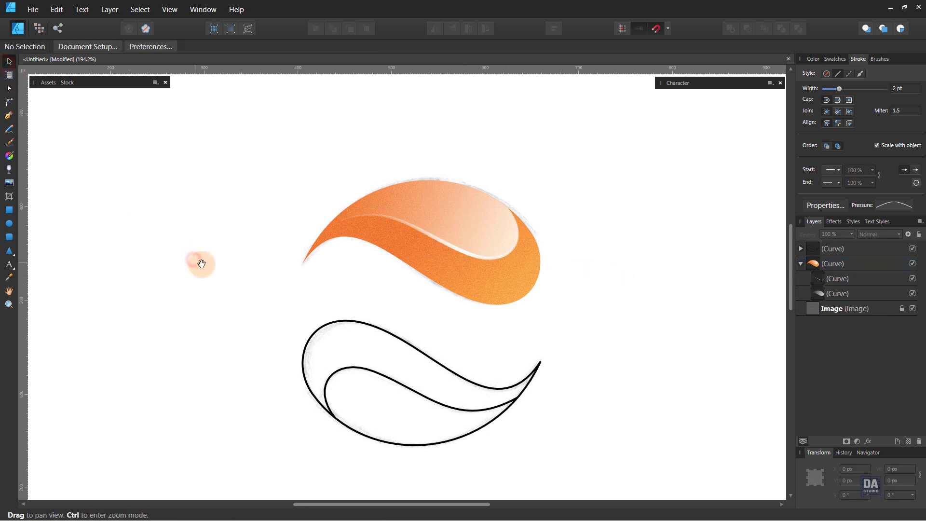
left_click_drag(289, 285, 155, 236)
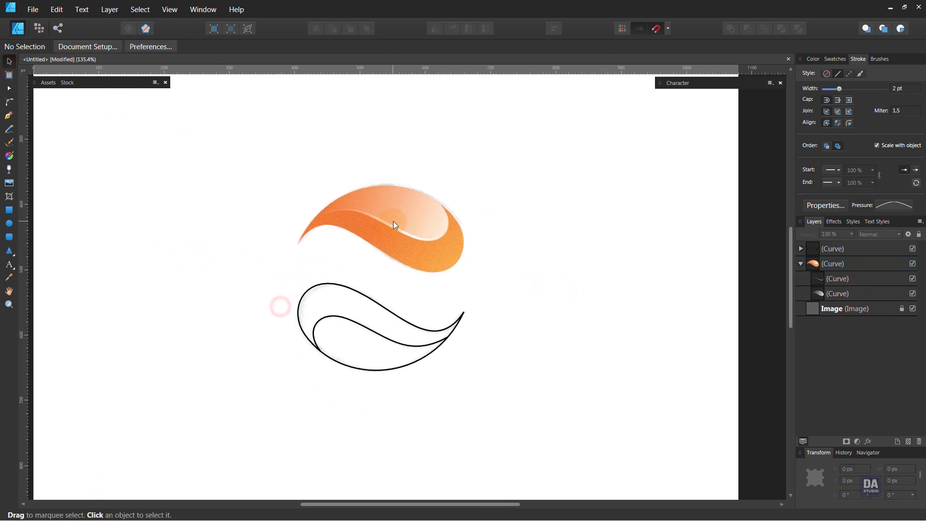
mouse_move(393, 221)
left_mouse_down()
mouse_move(470, 229)
mouse_move(471, 243)
left_mouse_up()
Enable an outer shadow on the pale inner shape with Color Burn blend mode
left_click(470, 243)
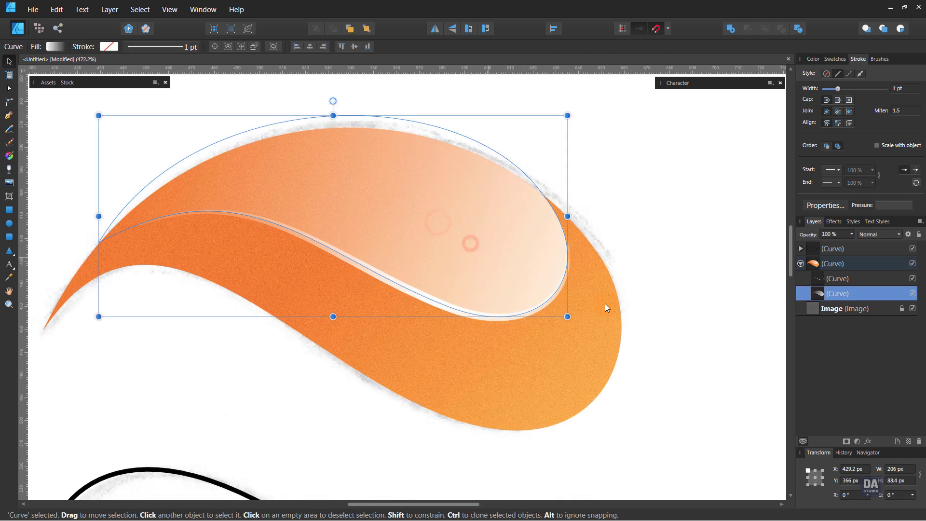
left_click(867, 441)
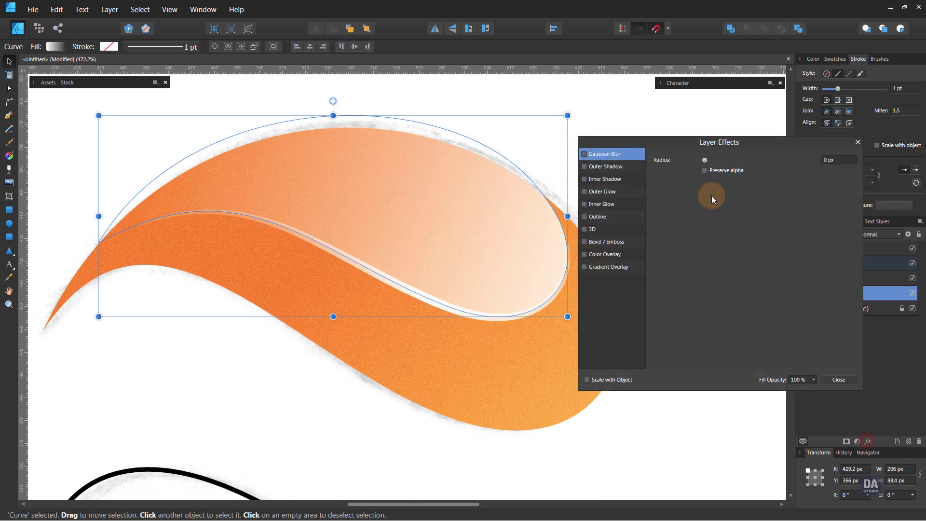
left_click(610, 167)
left_click_drag(675, 144, 710, 164)
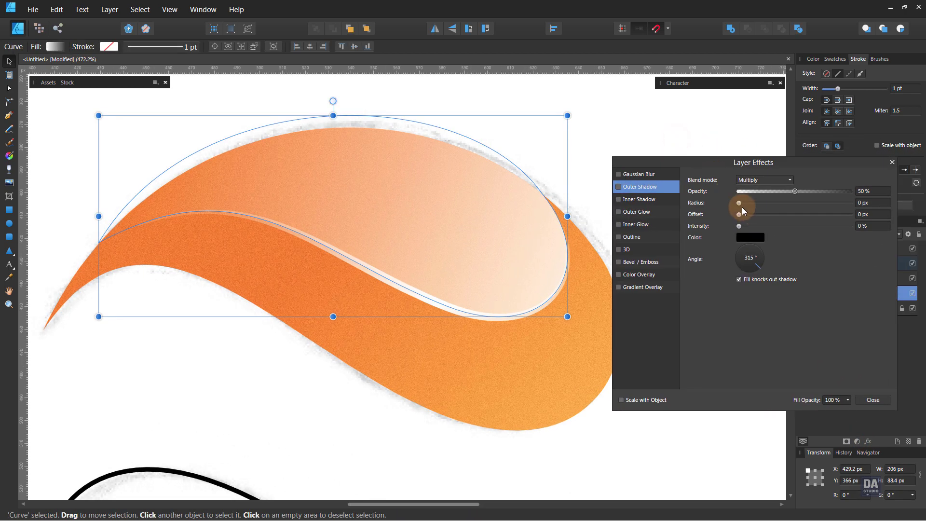
left_click_drag(743, 208, 785, 207)
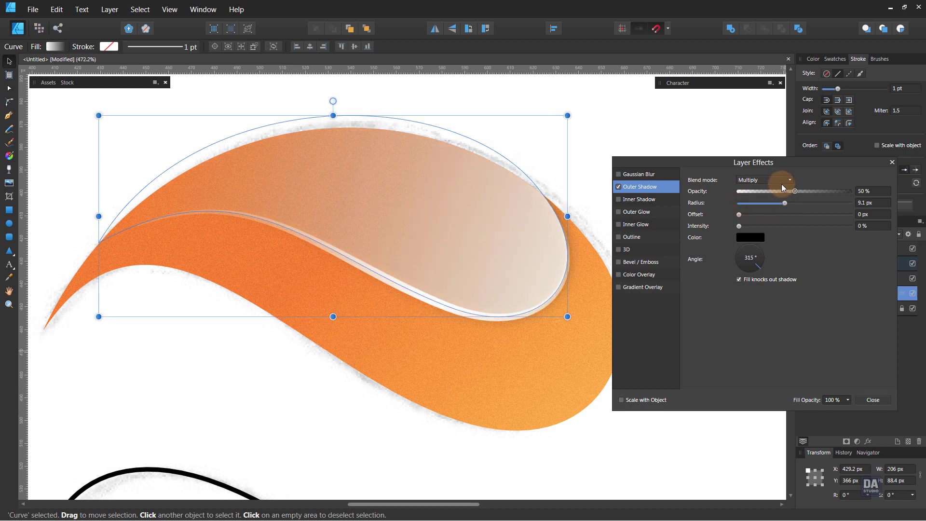
left_click(781, 182)
left_click(771, 202)
Make the shadow orange with 16.2 px offset, 36.8 px radius and 47% opacity
left_click(761, 240)
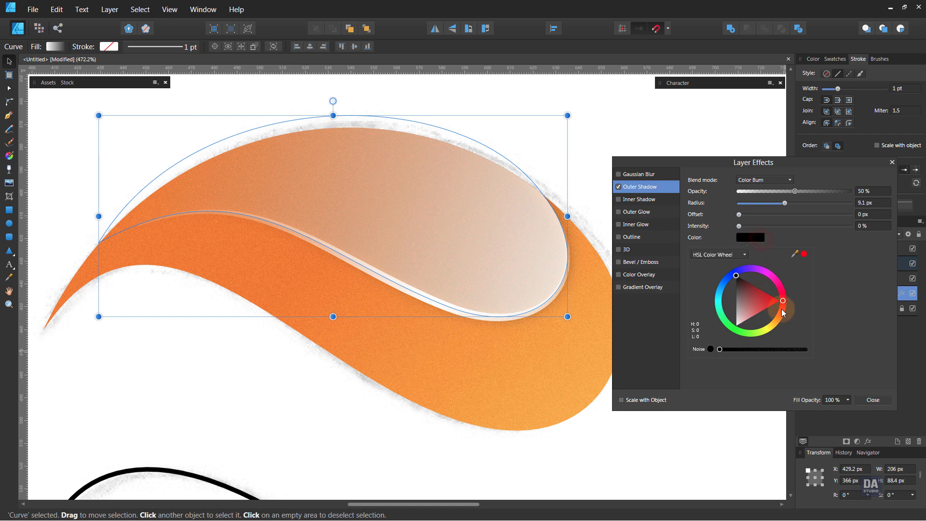
left_click_drag(781, 312, 788, 317)
left_click(744, 213)
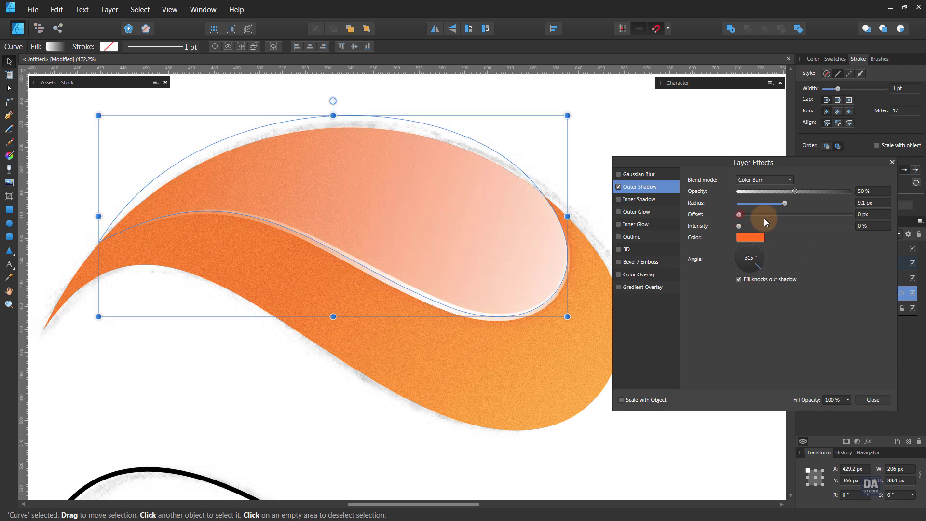
mouse_move(742, 216)
left_mouse_down()
mouse_move(789, 220)
mouse_move(817, 204)
mouse_move(789, 194)
left_mouse_up()
left_click(794, 195)
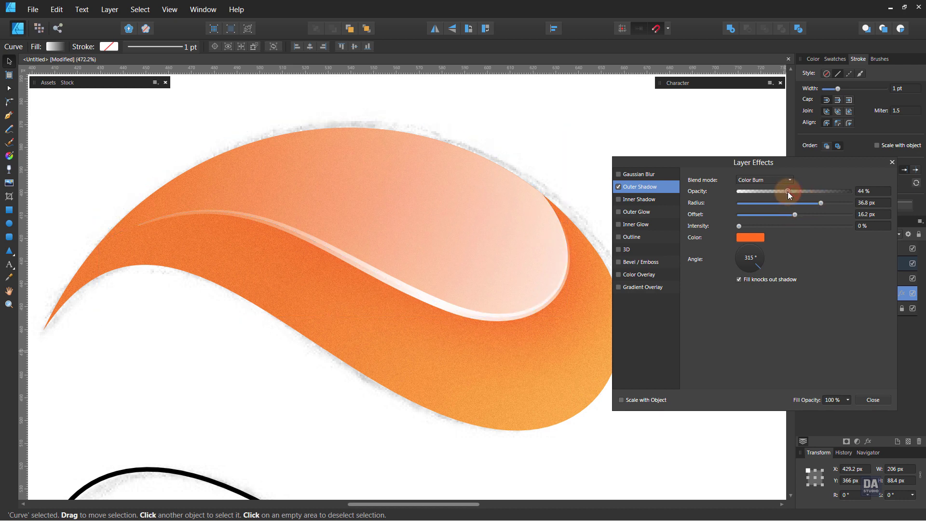
Close Layer Effects, deselect, and zoom out to centre the whole logo
left_click(866, 401)
left_click(707, 370)
key("z")
mouse_move(342, 274)
left_mouse_down()
mouse_move(165, 186)
mouse_move(170, 192)
left_mouse_up()
key("space")
left_click_drag(379, 306, 324, 290)
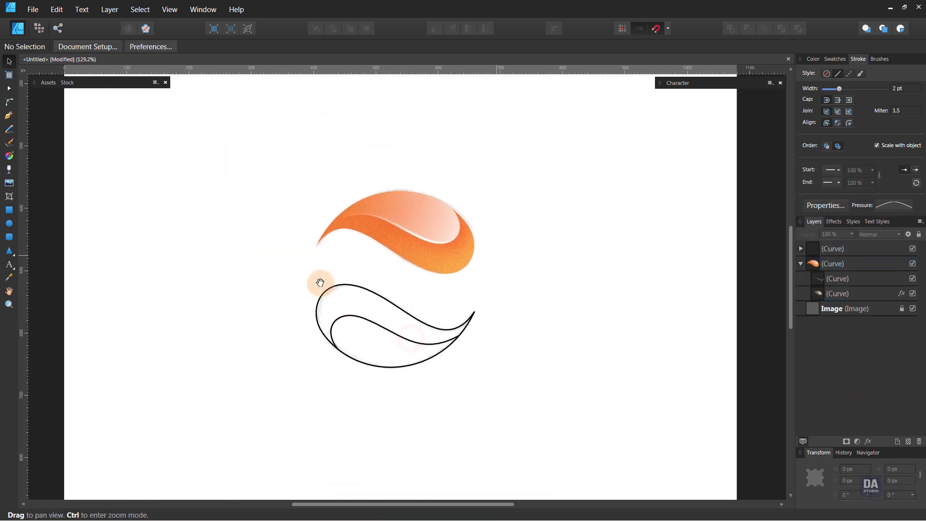
Duplicate the orange wave group, rotate the copy 180°, and place it on the lower outline
left_click(453, 265)
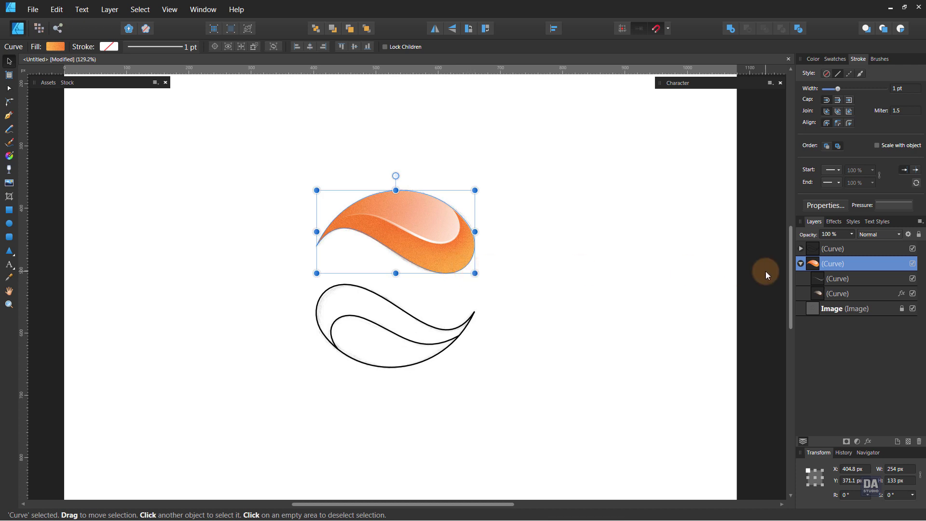
right_click(853, 264)
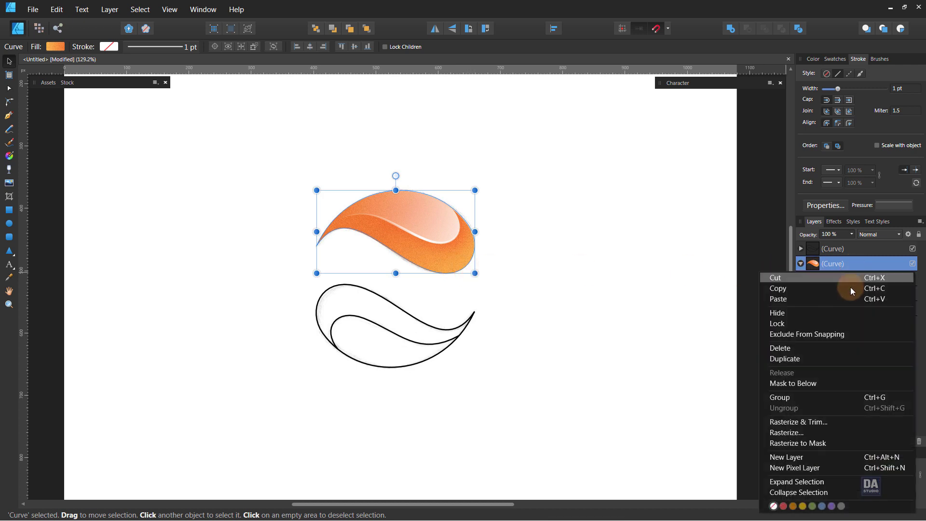
left_click(831, 360)
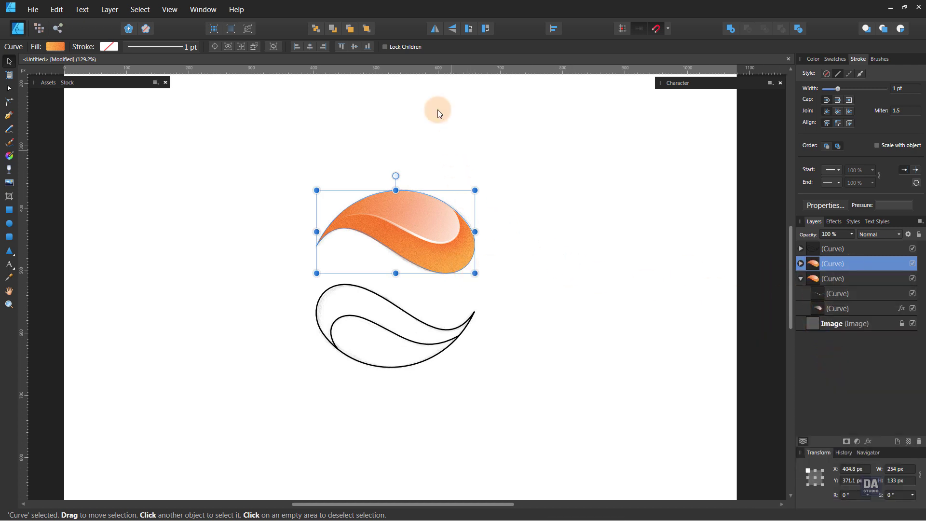
left_click(467, 33)
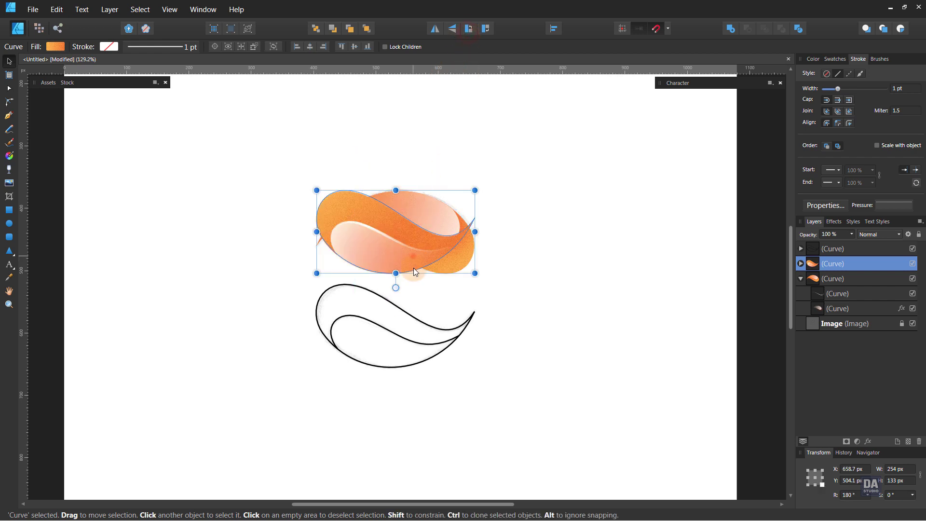
left_click_drag(413, 268, 424, 345)
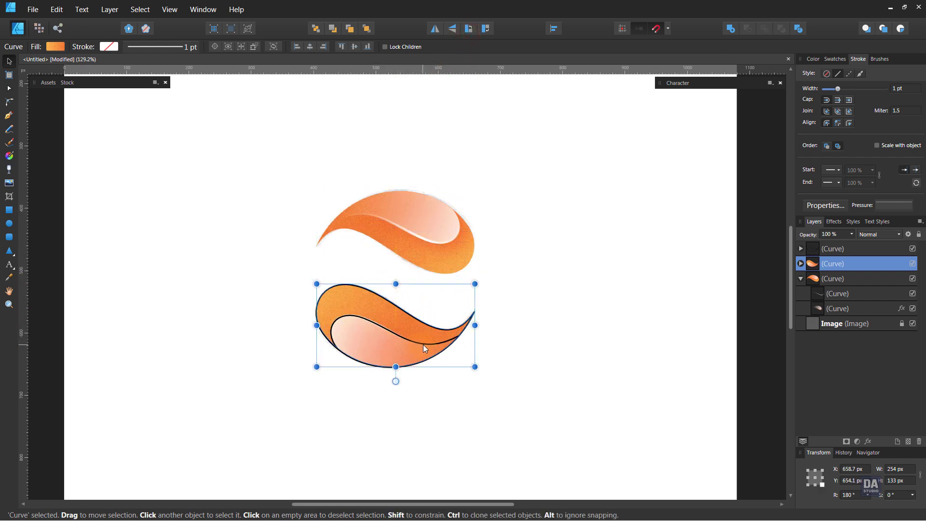
Delete the black outline, hide the sketch image, and lower the upper wave to meet the other
left_click(846, 254)
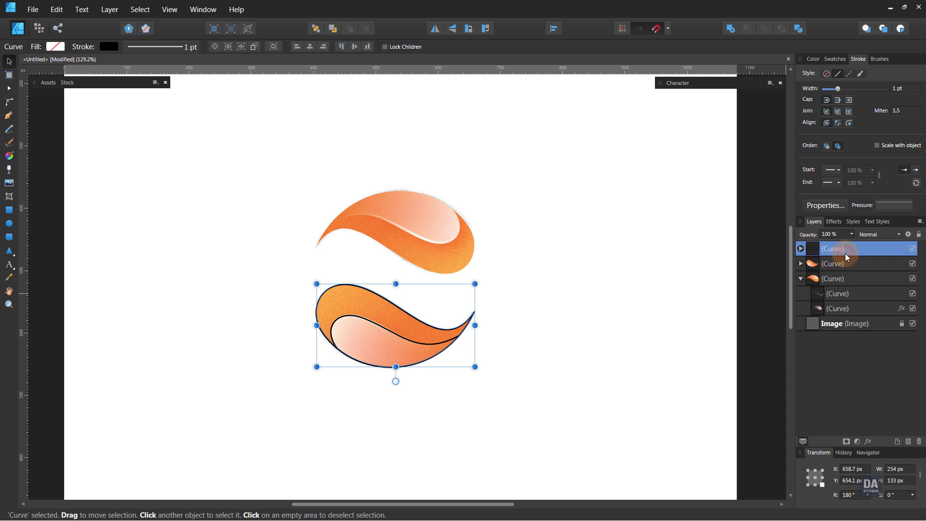
key("Delete")
left_click(441, 270)
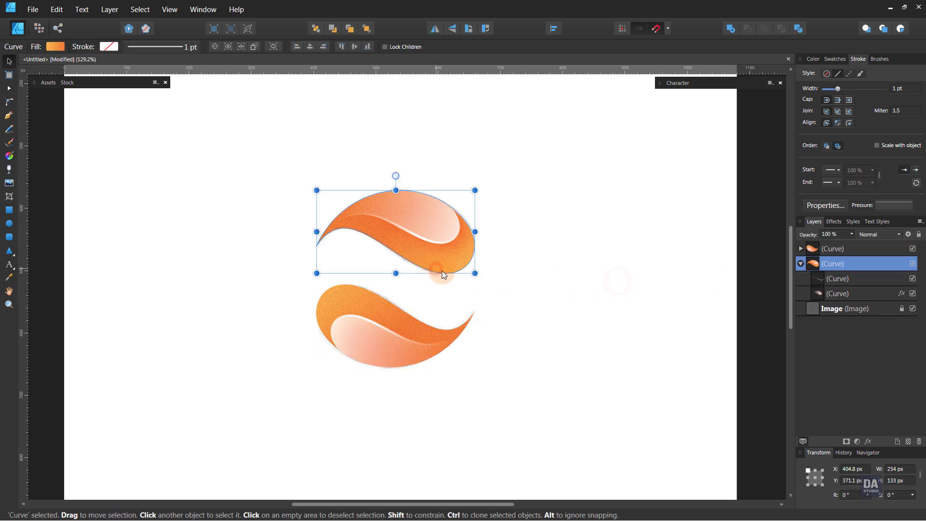
left_click(913, 308)
left_click(774, 328)
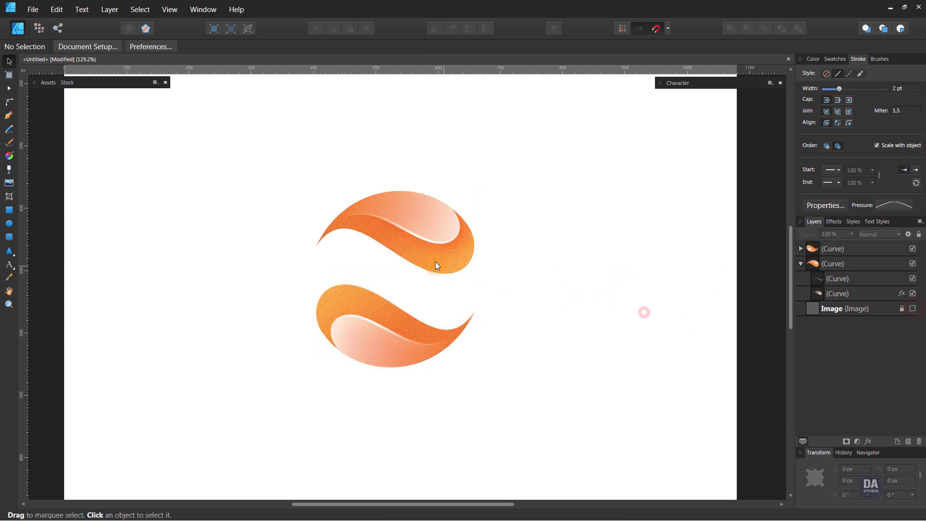
left_click_drag(435, 266, 462, 294)
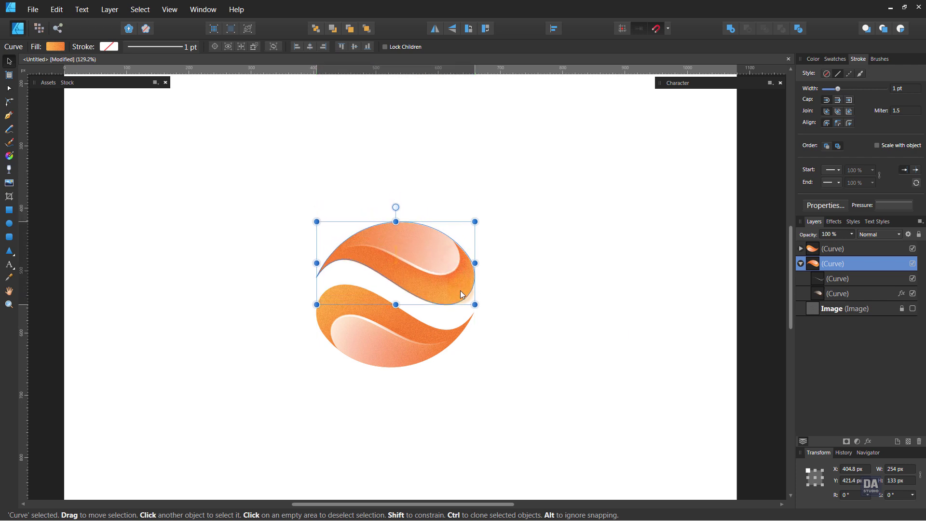
left_click(523, 315)
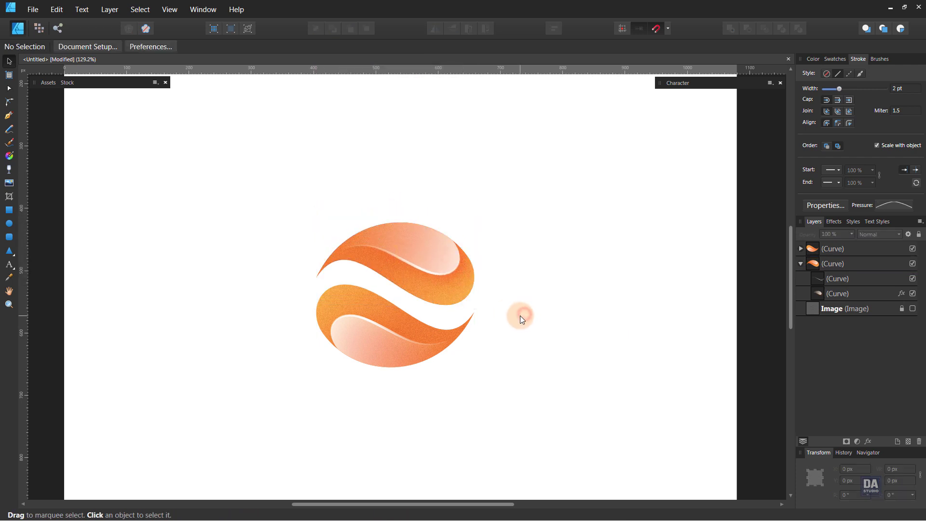
key("ctrl+0")
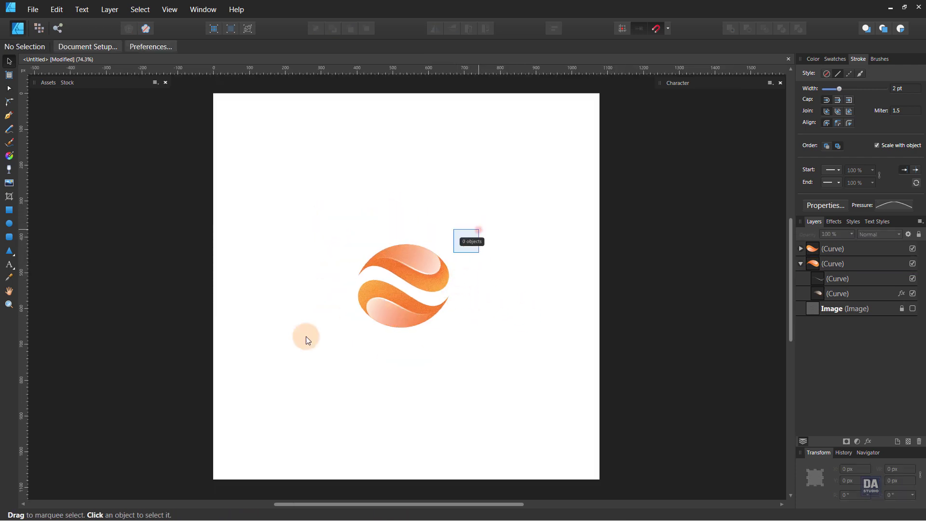
Try enlarging both waves, then draw a rectangle covering the whole artboard
left_click_drag(306, 337, 309, 339)
mouse_move(446, 322)
left_mouse_down()
mouse_move(491, 346)
mouse_move(509, 371)
left_mouse_up()
left_click(504, 358)
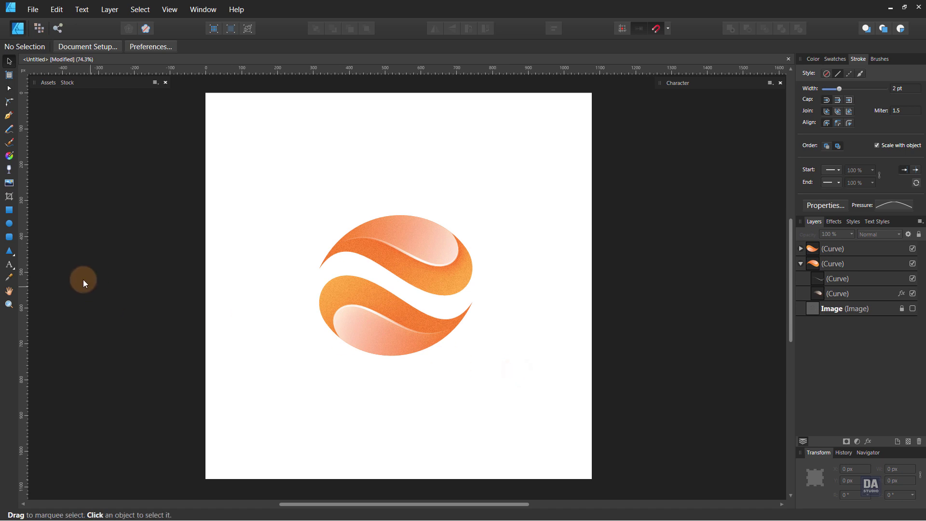
left_click(9, 209)
left_click_drag(206, 92, 593, 476)
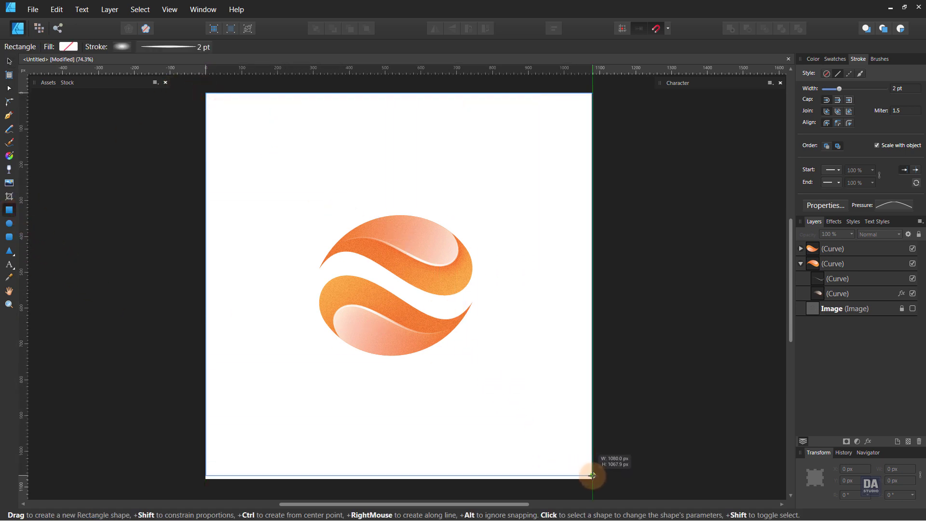
left_click_drag(592, 476, 593, 477)
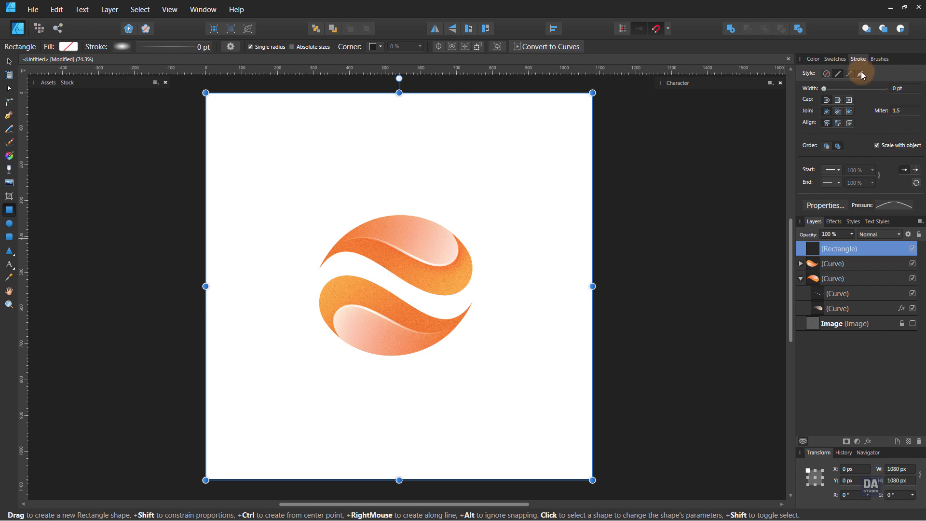
Fill the rectangle with a dark navy blue from the colour wheel
left_click(841, 60)
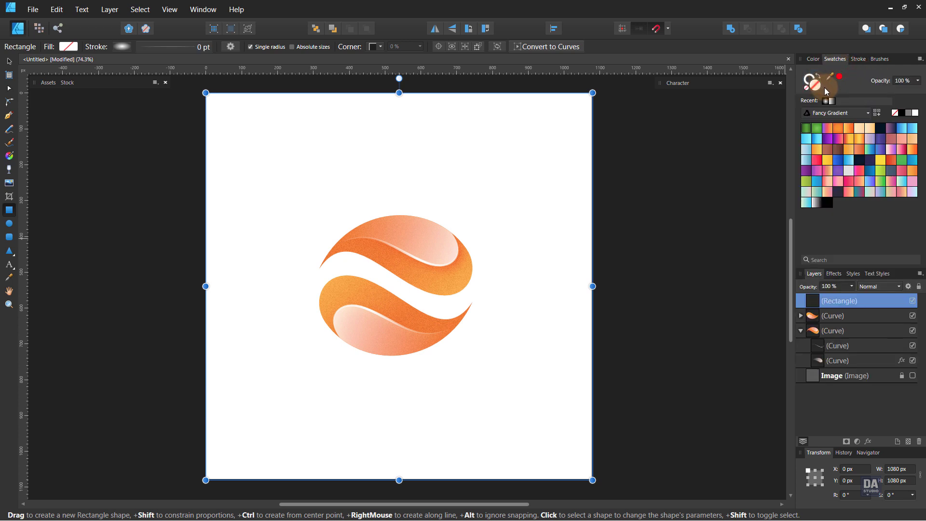
left_click(829, 72)
left_click(818, 61)
left_click(842, 95)
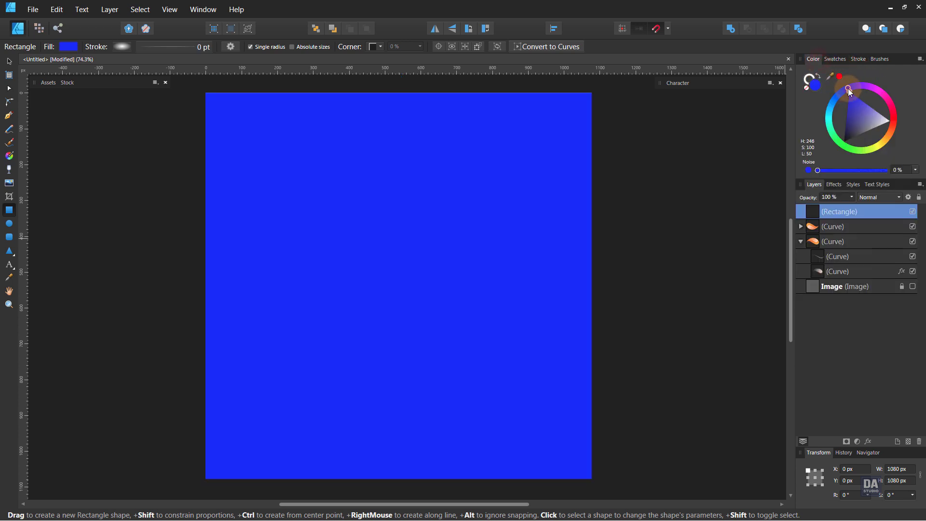
left_click_drag(857, 121, 853, 130)
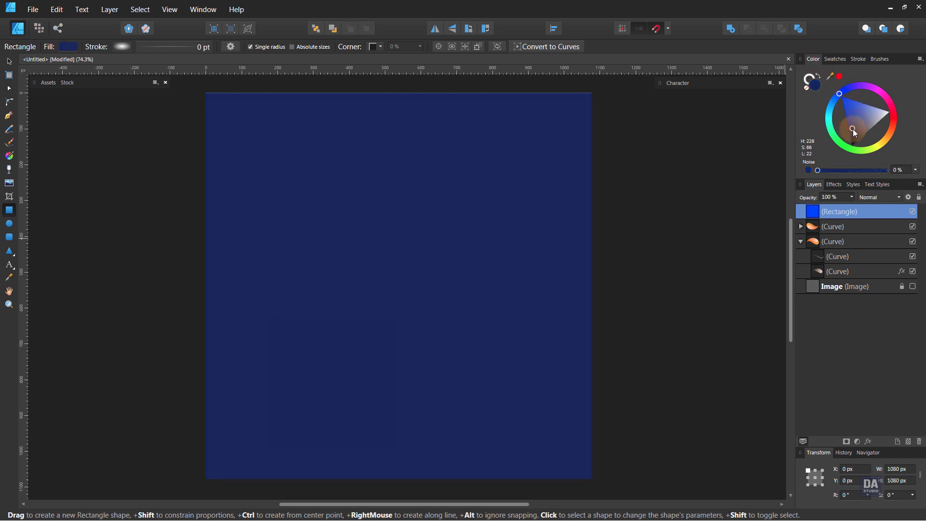
Move the navy rectangle's layer below the waves and darken its fill further
left_click(864, 213)
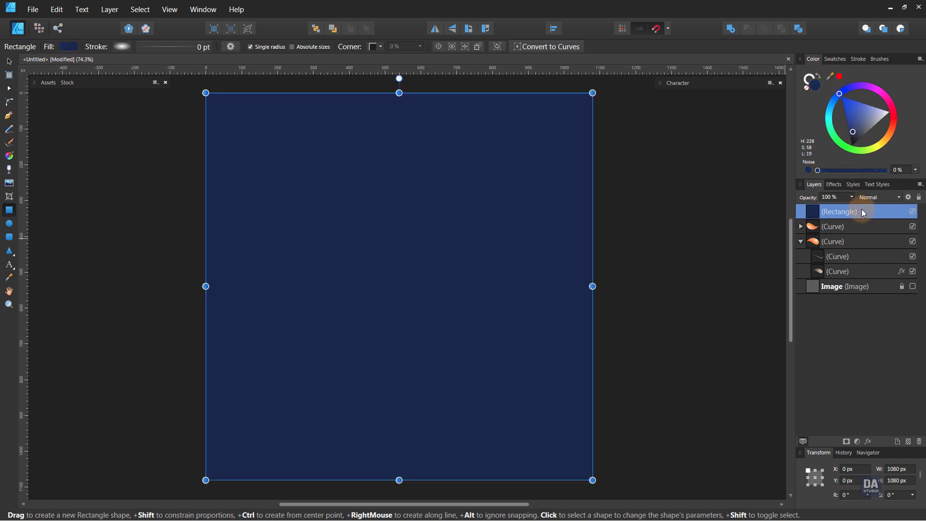
left_click_drag(877, 231, 871, 294)
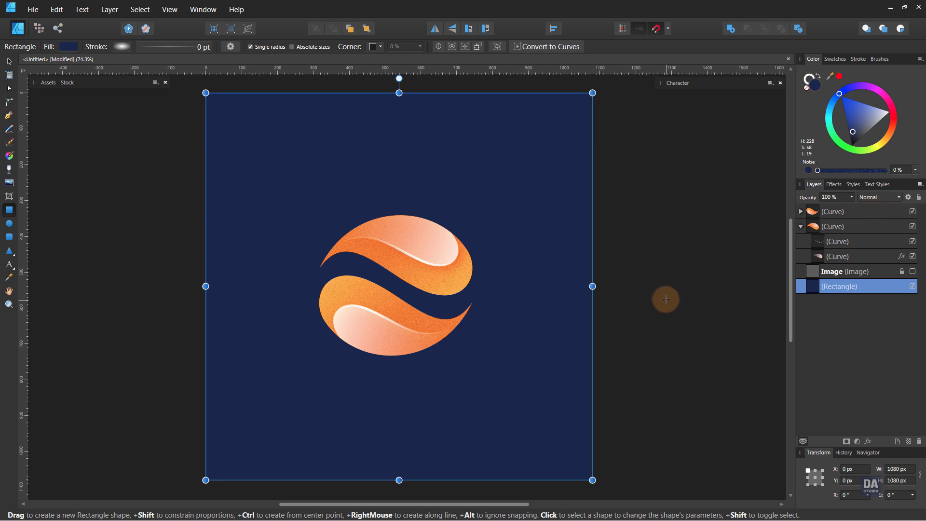
left_click_drag(851, 135, 856, 138)
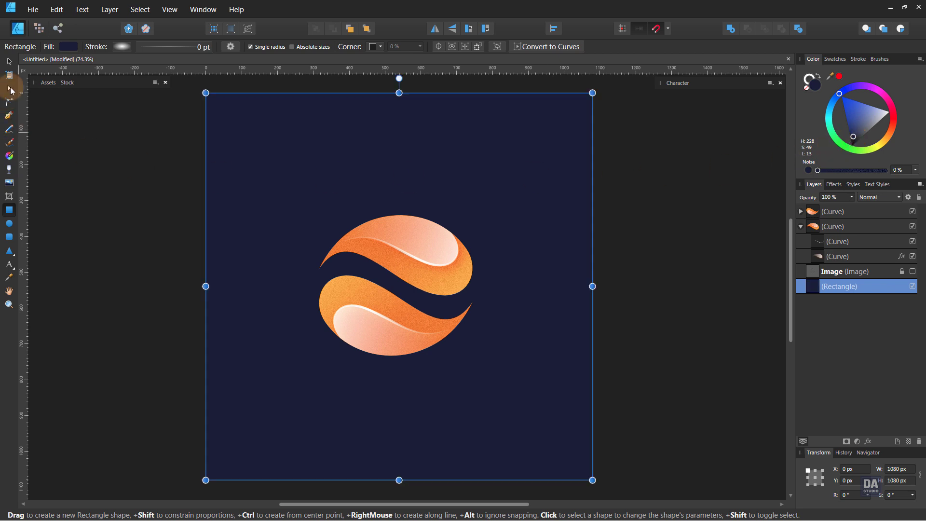
left_click(9, 62)
left_click(111, 206)
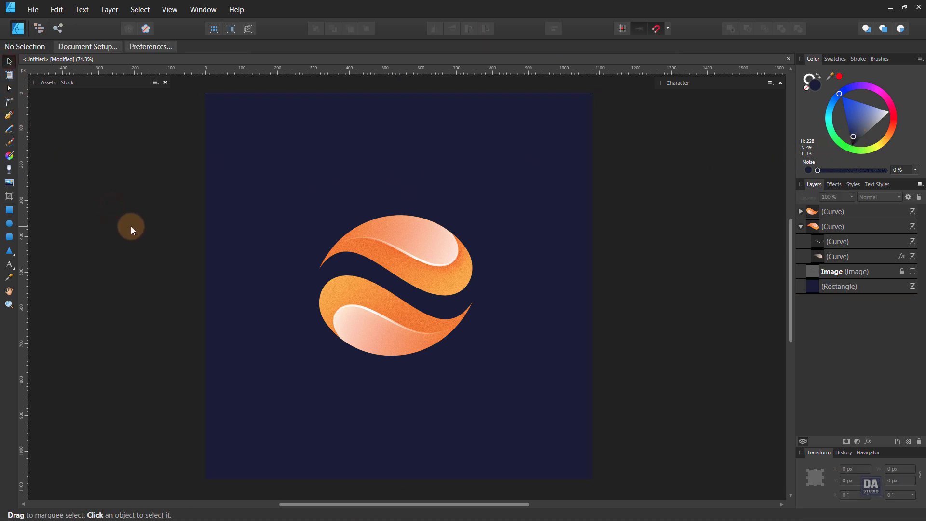
scroll(386, 239, "up", 5)
Turn the lower wave highlight's outer shadow angle to 135° in Layer Effects
scroll(381, 290, "down", 2)
left_click(372, 357)
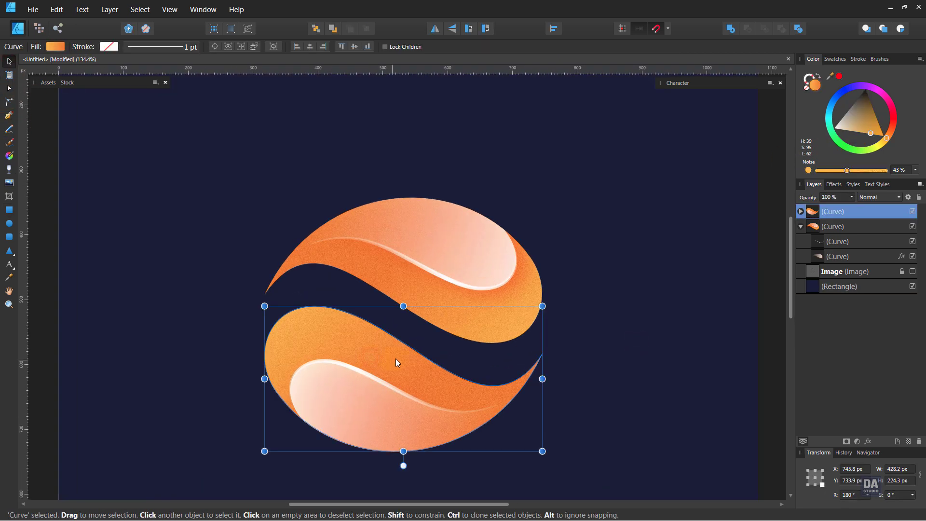
left_click(801, 211)
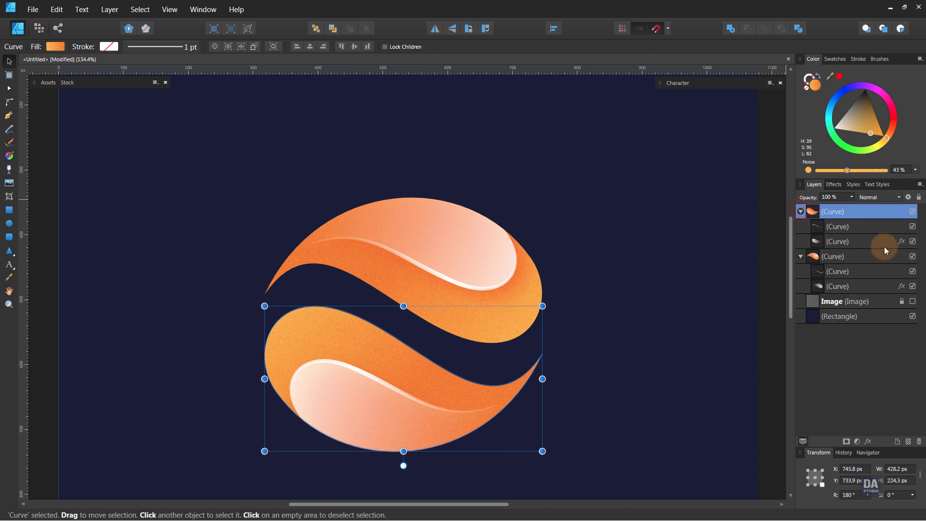
left_click(902, 242)
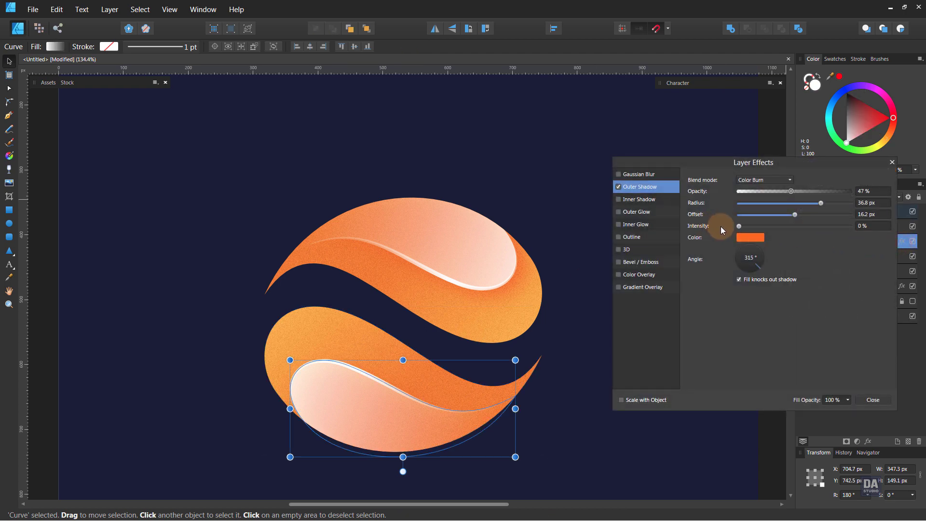
left_click_drag(768, 254, 740, 248)
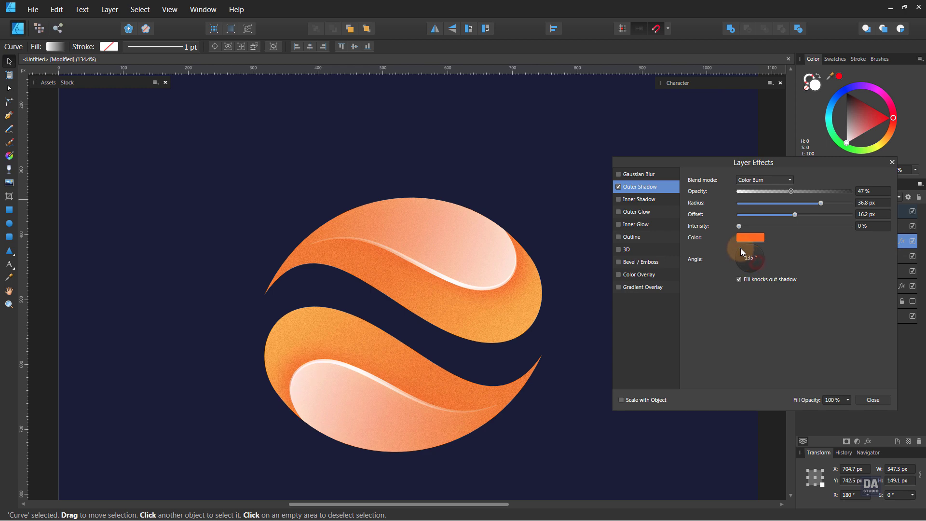
left_click(866, 400)
Zoom out and pan to frame the whole navy square, then deselect the background
left_click(727, 366)
key("z")
left_click_drag(584, 321, 276, 239)
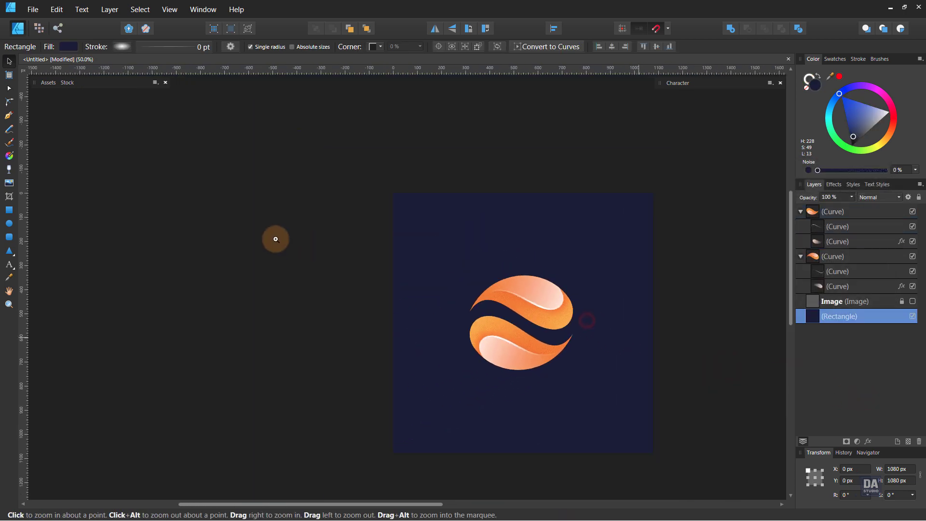
left_click_drag(515, 337, 415, 318)
key("v")
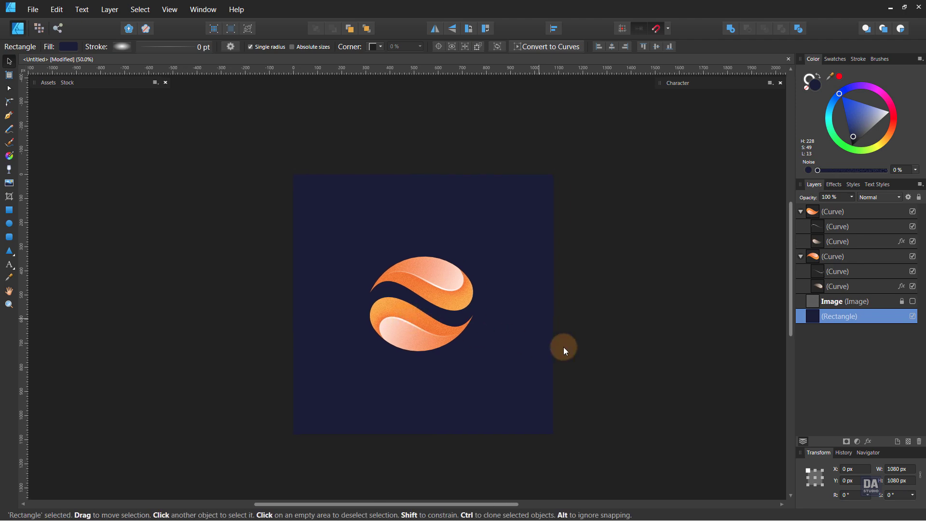
left_click(568, 350)
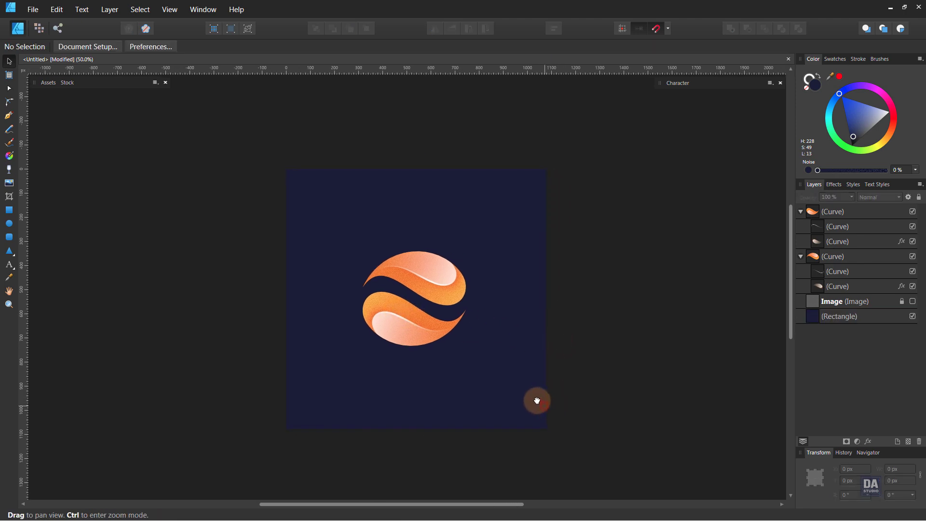